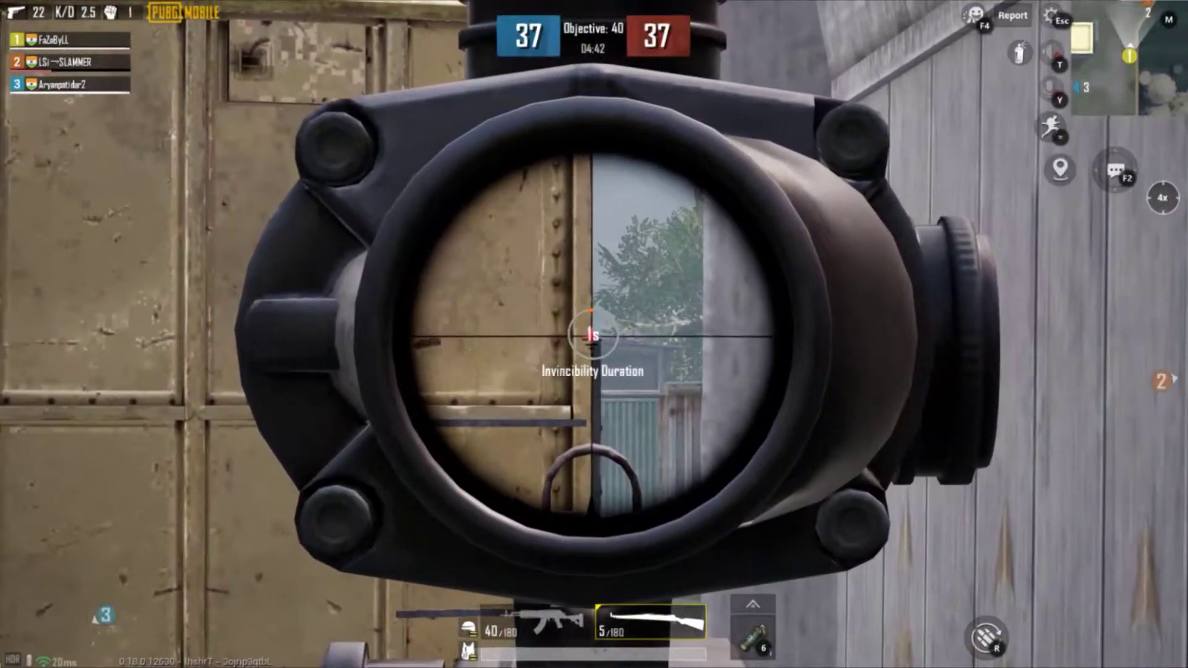
pyautogui.rightClick(594, 334)
pyautogui.press('w')
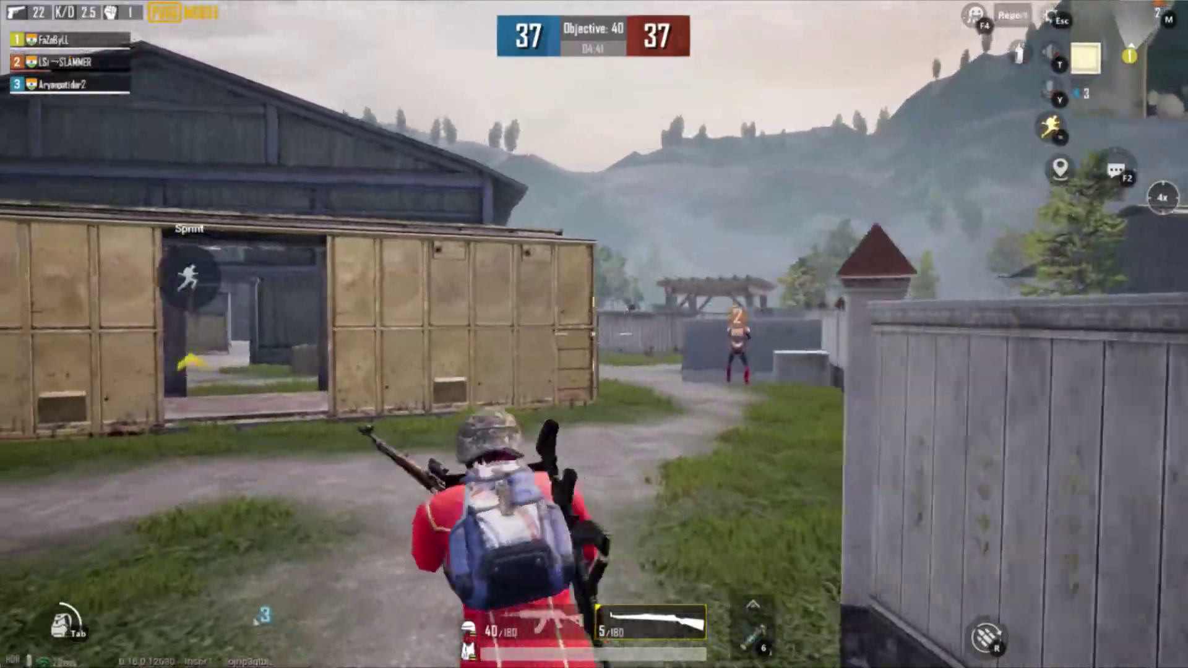
pyautogui.rightClick(594, 334)
pyautogui.click(593, 335)
pyautogui.rightClick(594, 334)
pyautogui.press('w')
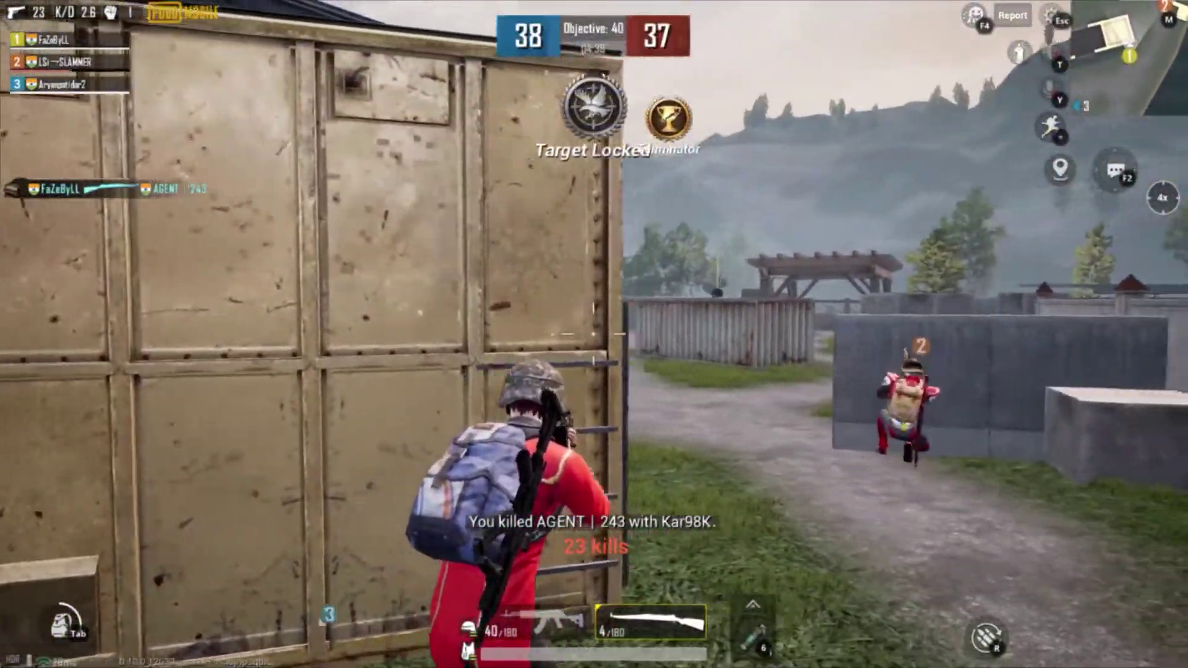
pyautogui.rightClick(594, 334)
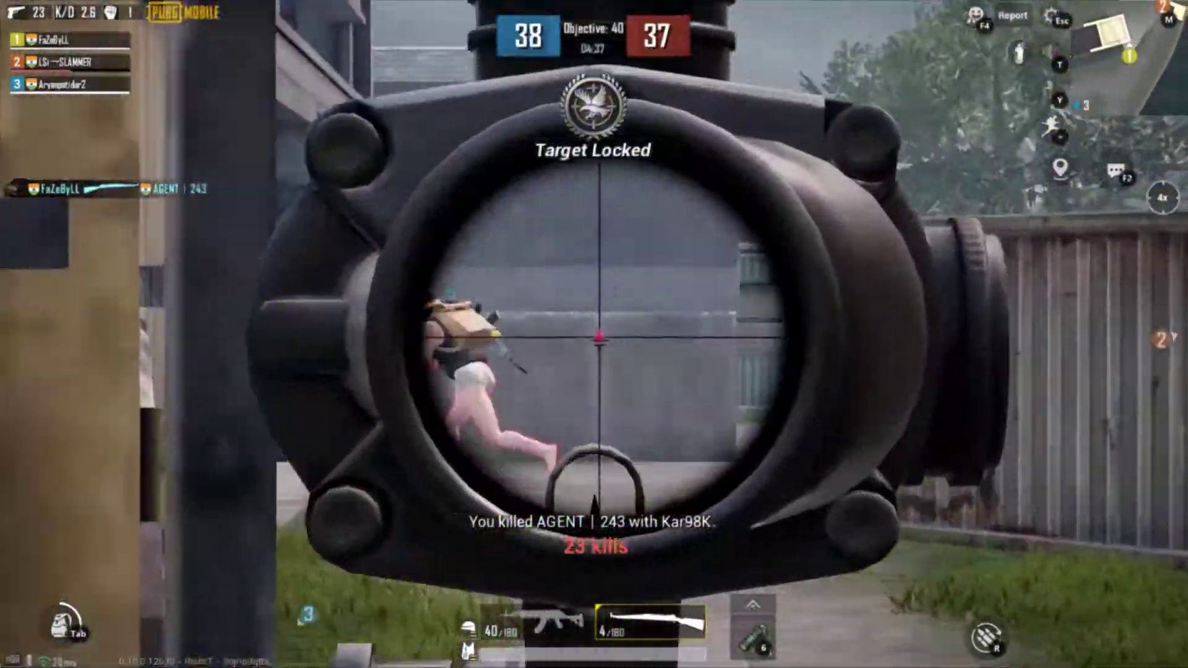
pyautogui.click(594, 334)
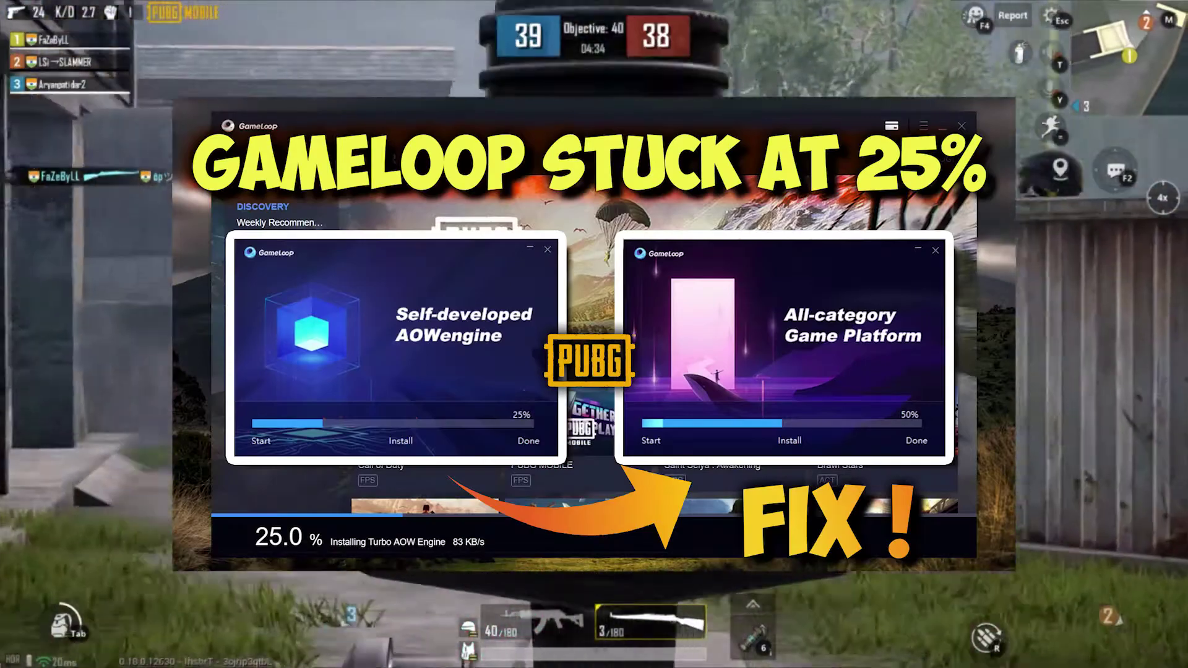
pyautogui.click(594, 334)
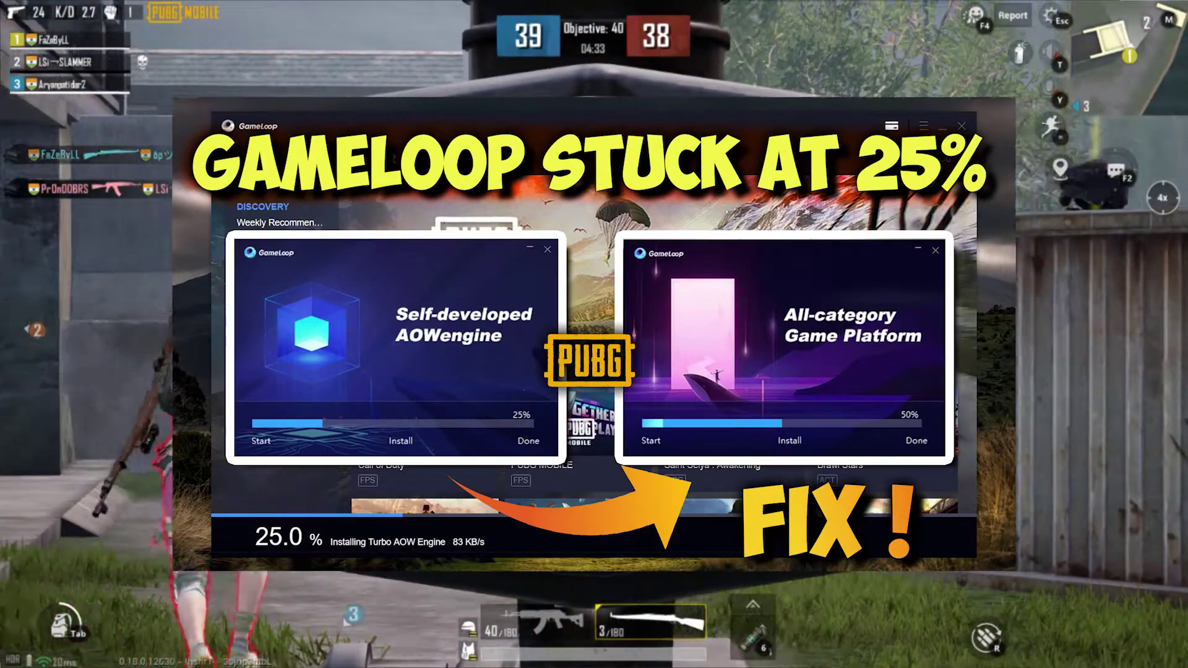
pyautogui.rightClick(594, 334)
pyautogui.rightClick(594, 335)
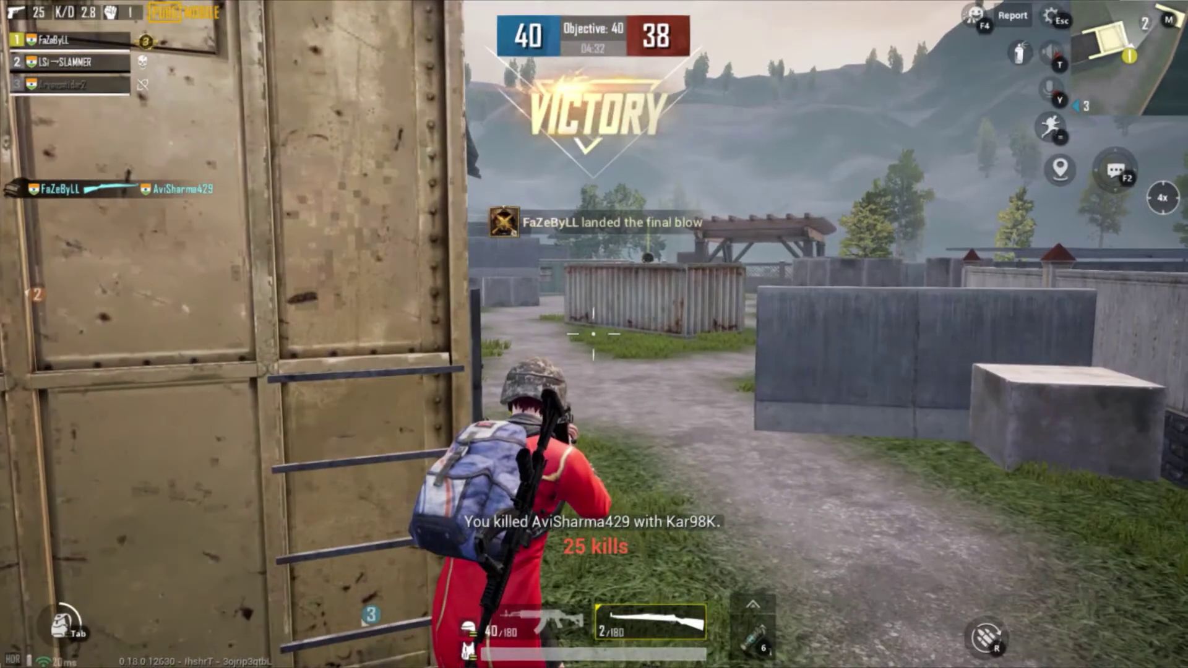
pyautogui.click(595, 334)
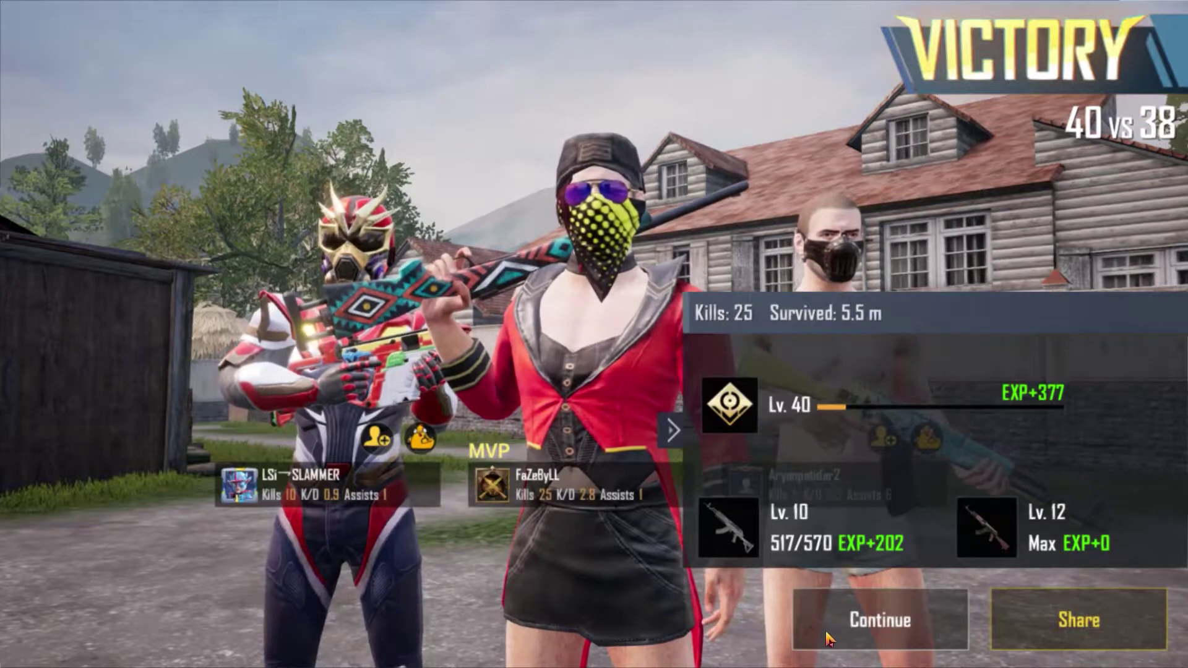
pyautogui.click(885, 610)
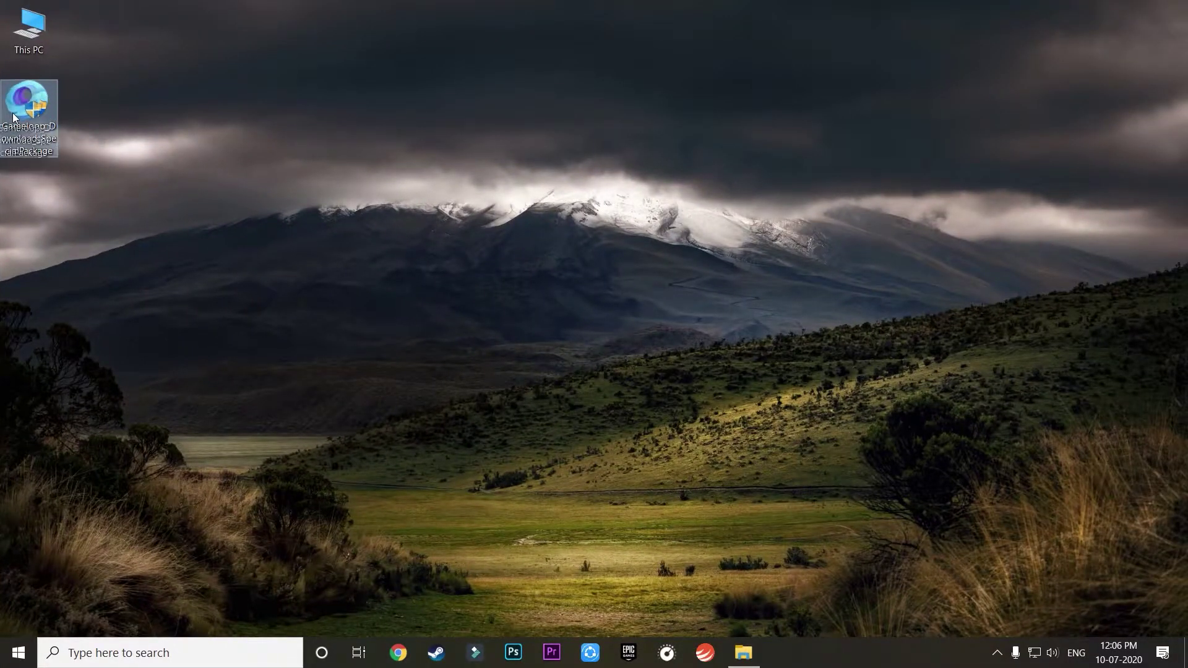
# Refresh the desktop and select the GameLoop installer.
pyautogui.rightClick(123, 122)
pyautogui.click(99, 171)
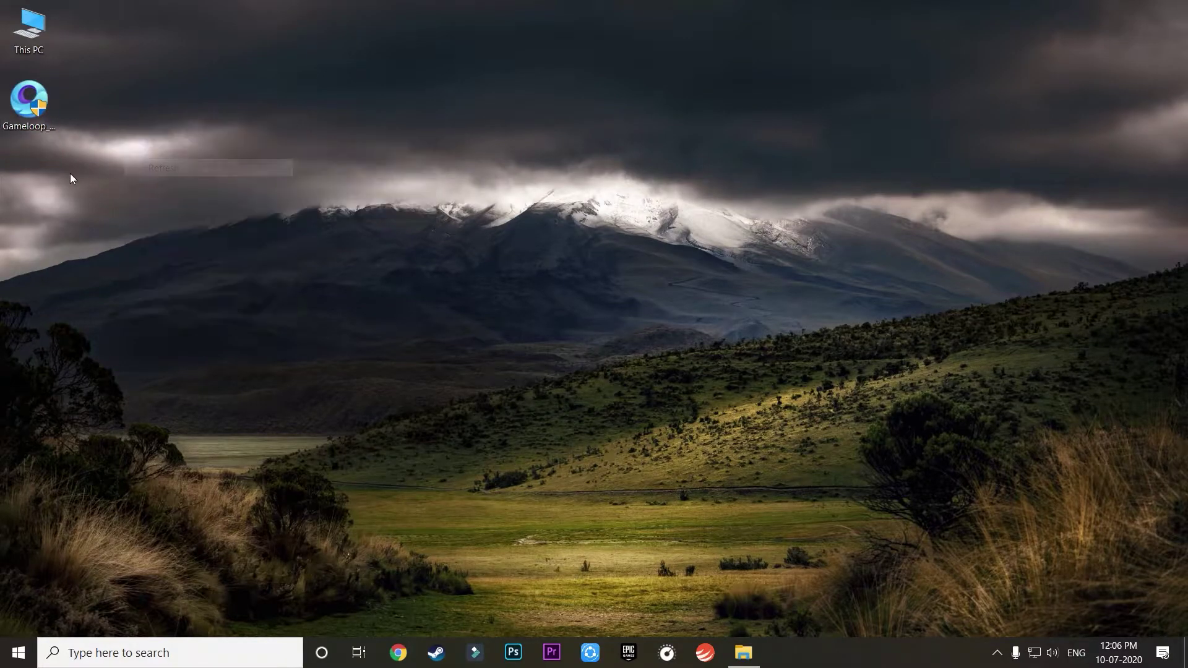
pyautogui.doubleClick(43, 113)
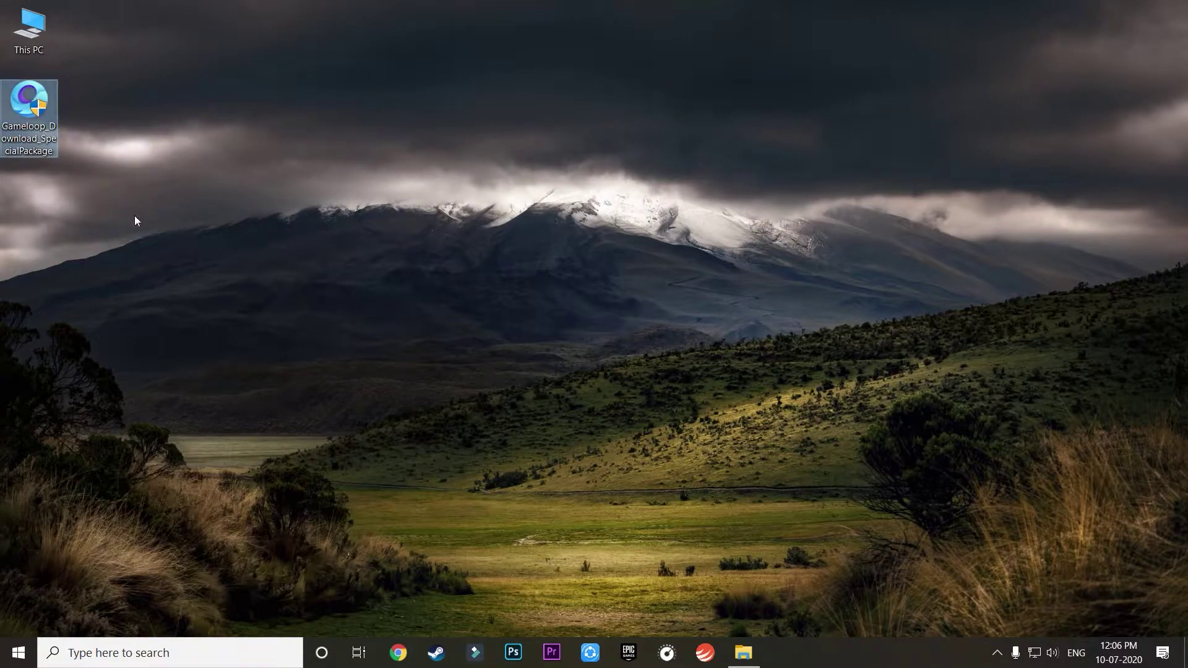
# Delete the Temp folder from the Ryzen 9 3900X (I:) drive and refresh the folder view.
pyautogui.click(743, 653)
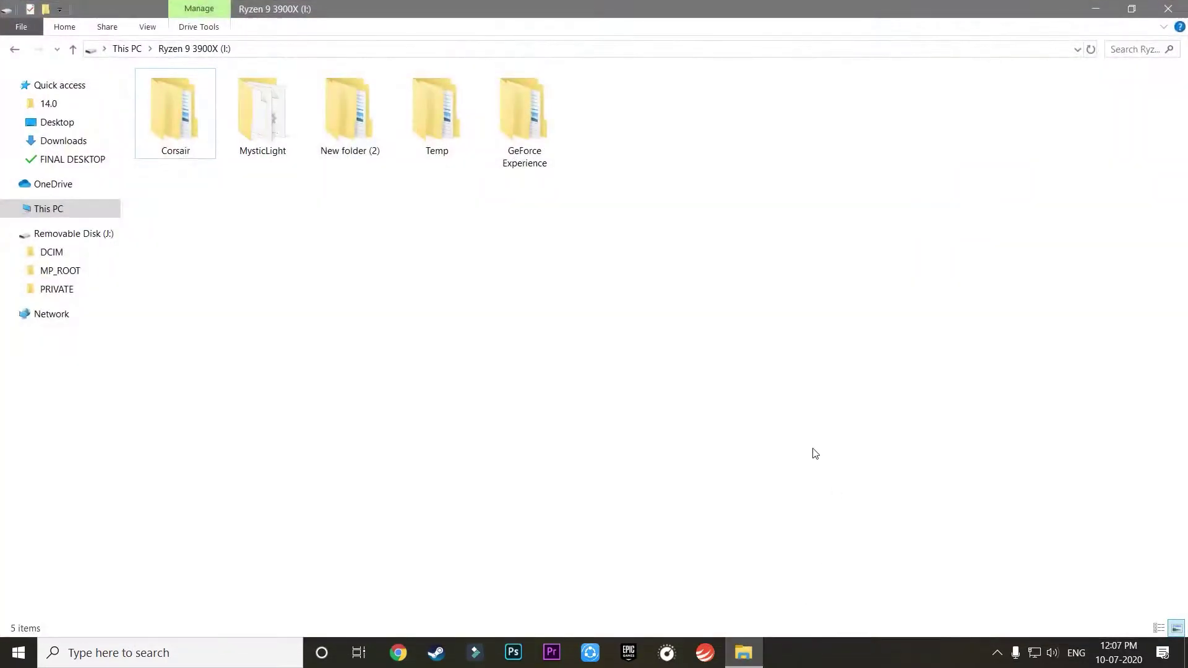
pyautogui.click(434, 118)
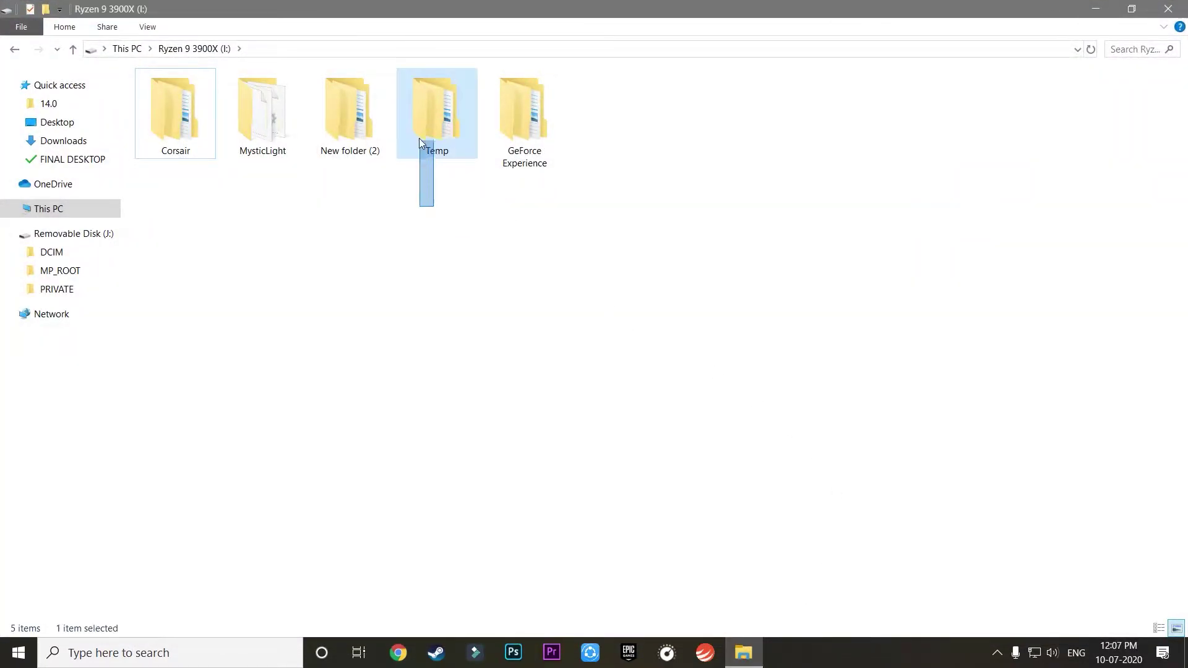
pyautogui.rightClick(451, 138)
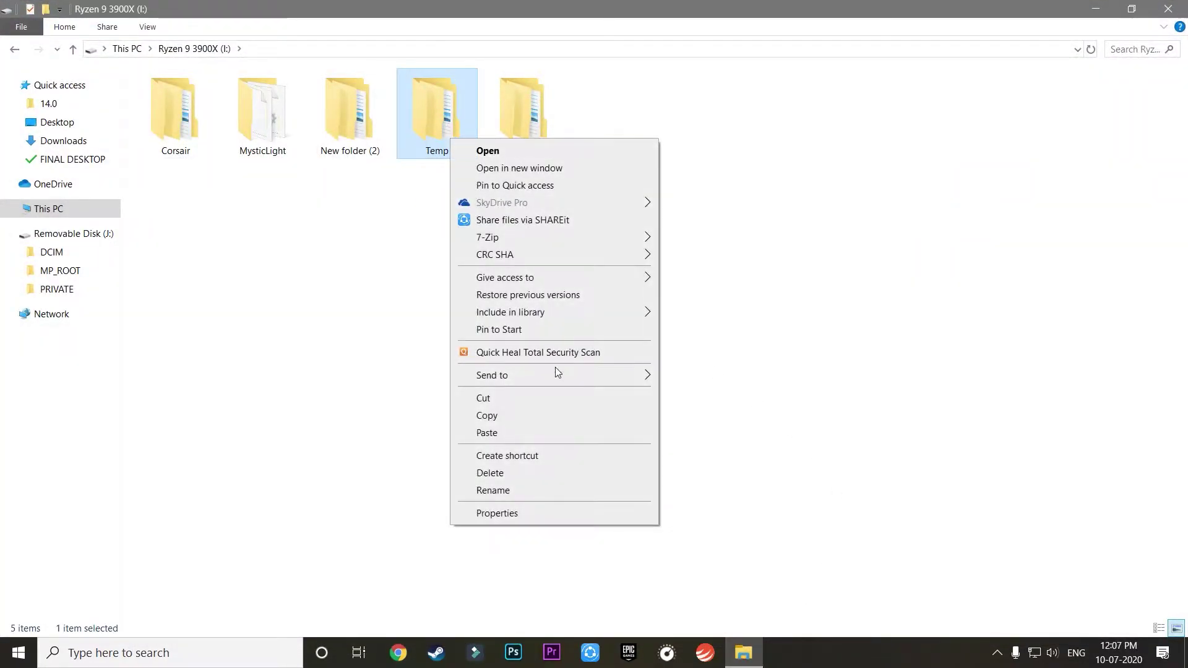
pyautogui.click(533, 471)
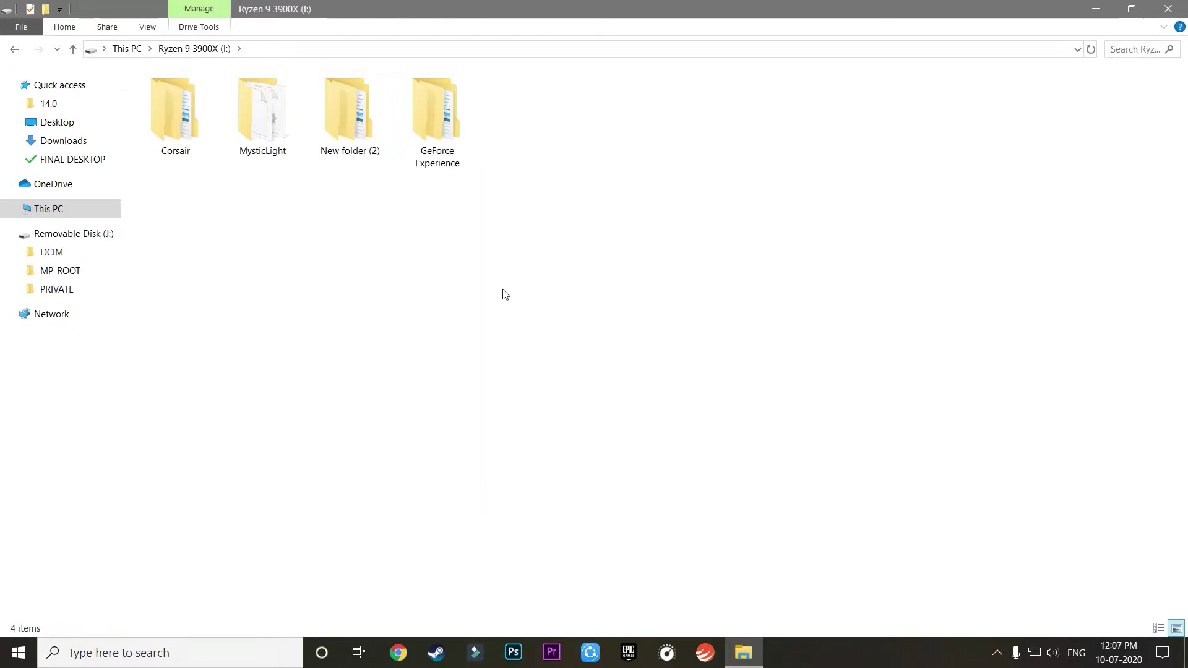
pyautogui.rightClick(507, 247)
pyautogui.click(557, 310)
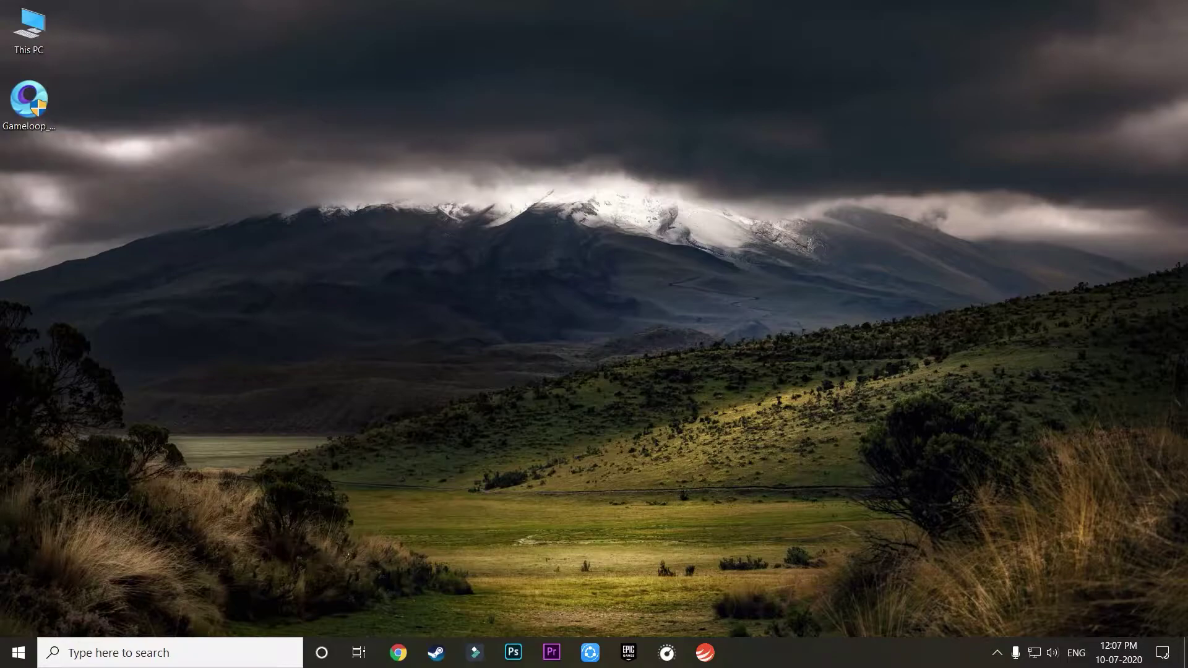
# Empty the Recycle Bin permanently and refresh the desktop.
pyautogui.rightClick(44, 184)
pyautogui.click(71, 213)
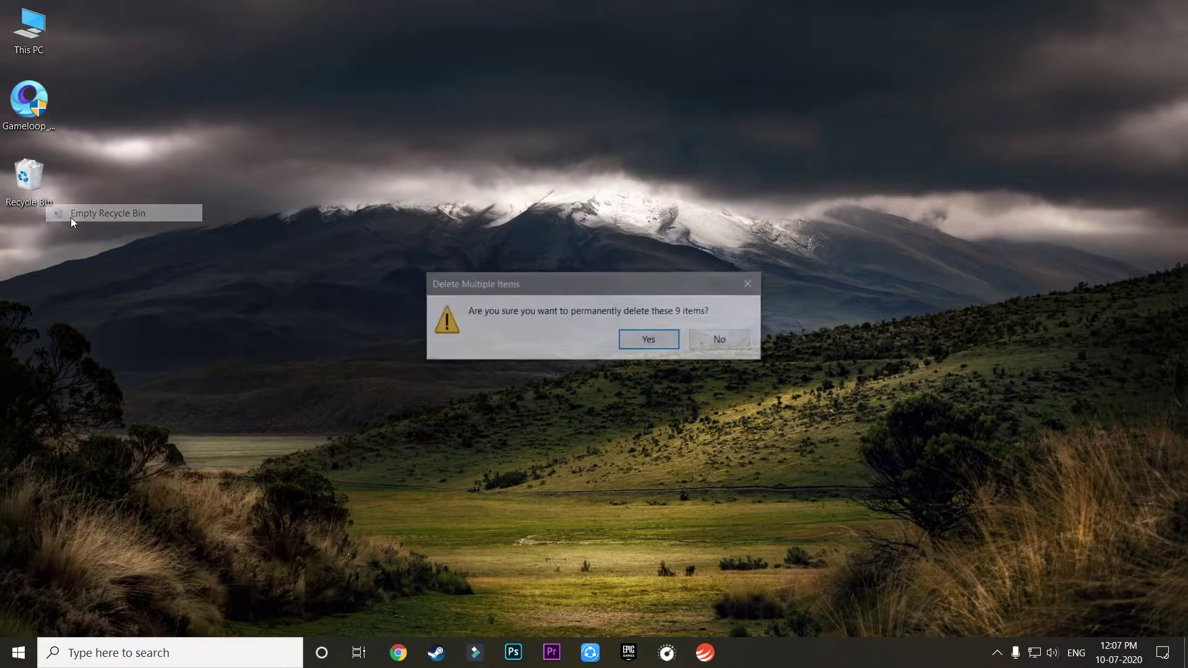
pyautogui.click(650, 339)
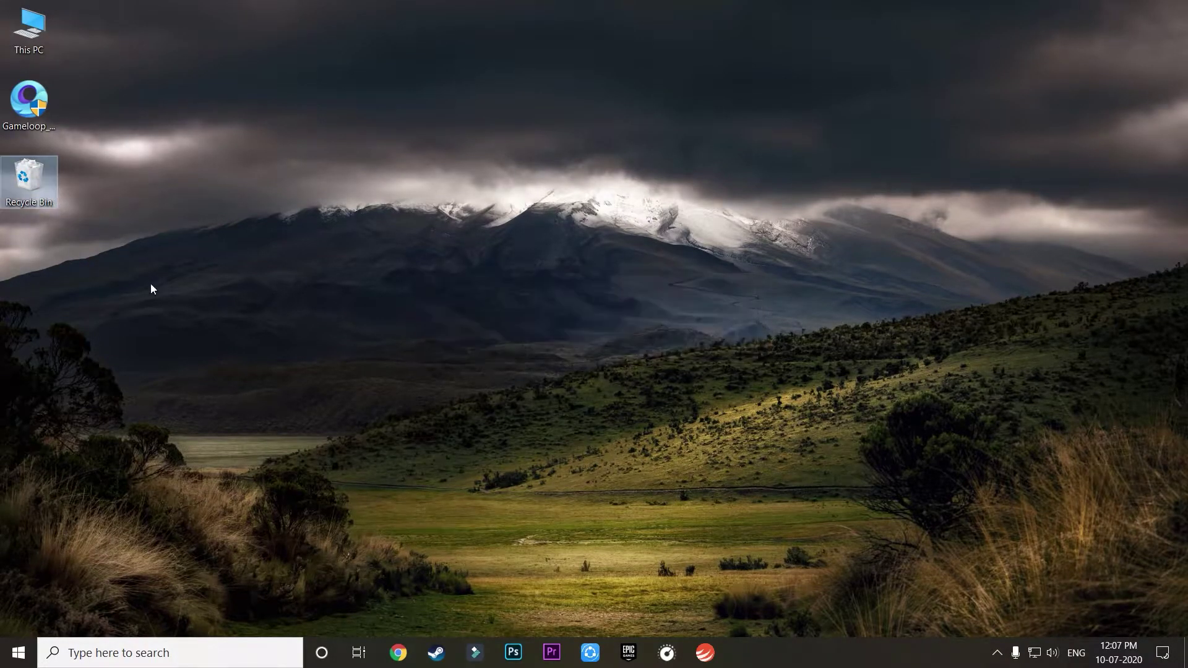
pyautogui.rightClick(264, 178)
pyautogui.click(297, 226)
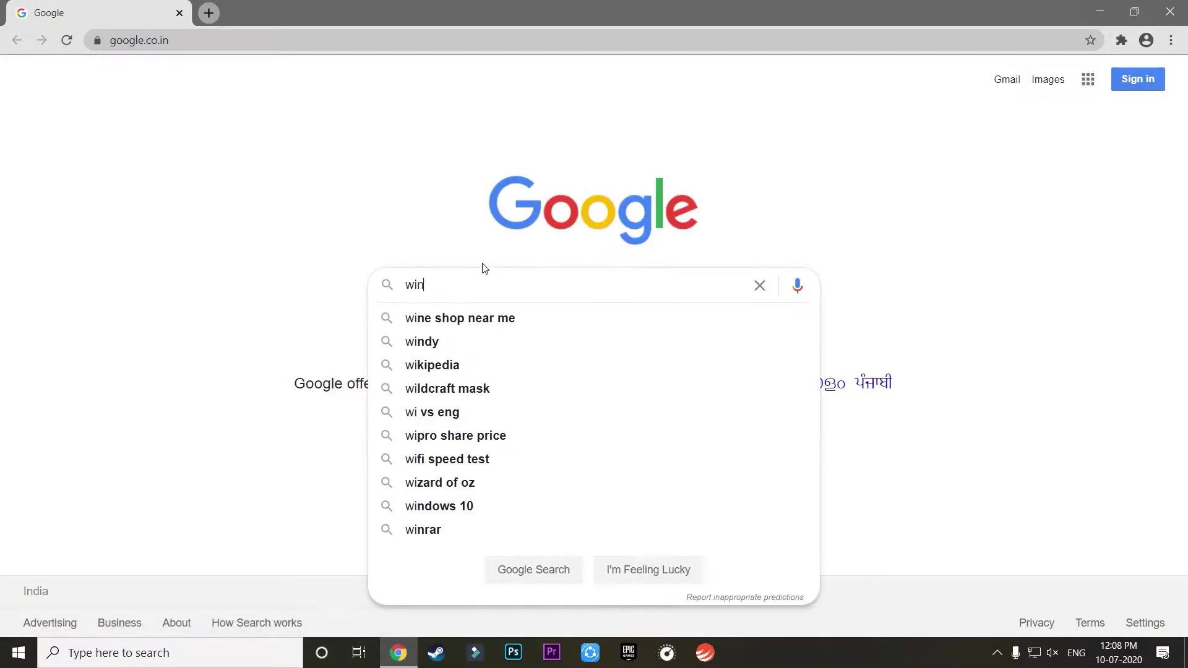
# Search Google for "windscribe vpn".
pyautogui.write('sc')
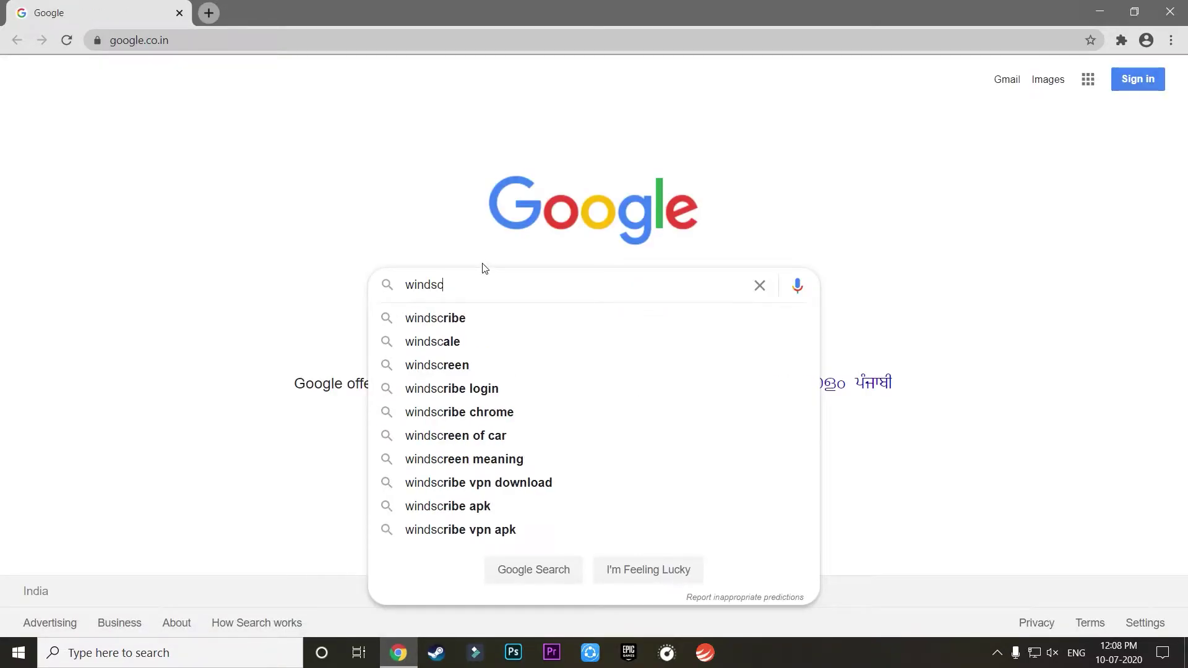
pyautogui.write('ribe vpn')
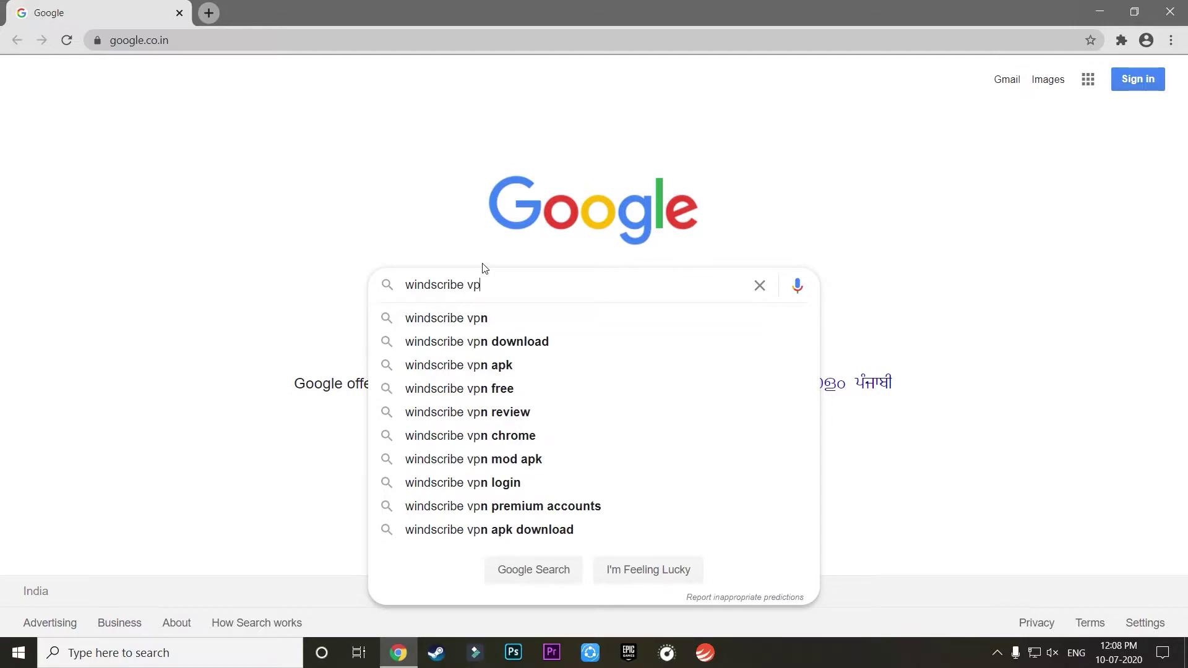
pyautogui.press('Return')
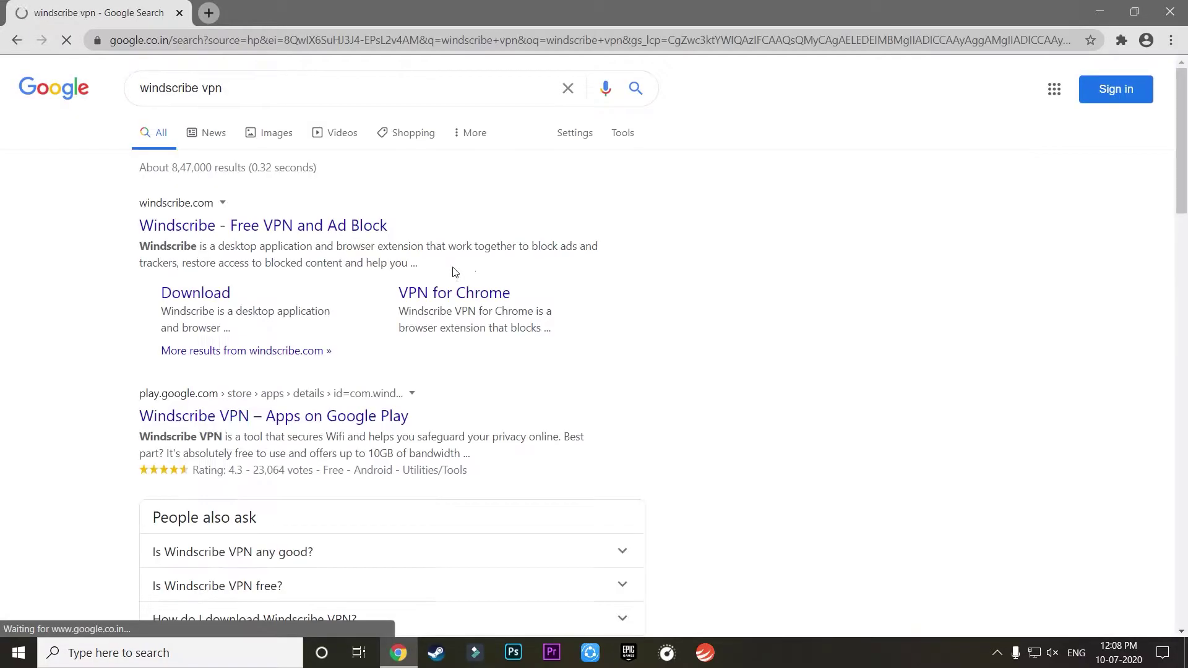
# Open the official Windscribe website from the results and download the Windows version of the VPN client.
pyautogui.click(312, 225)
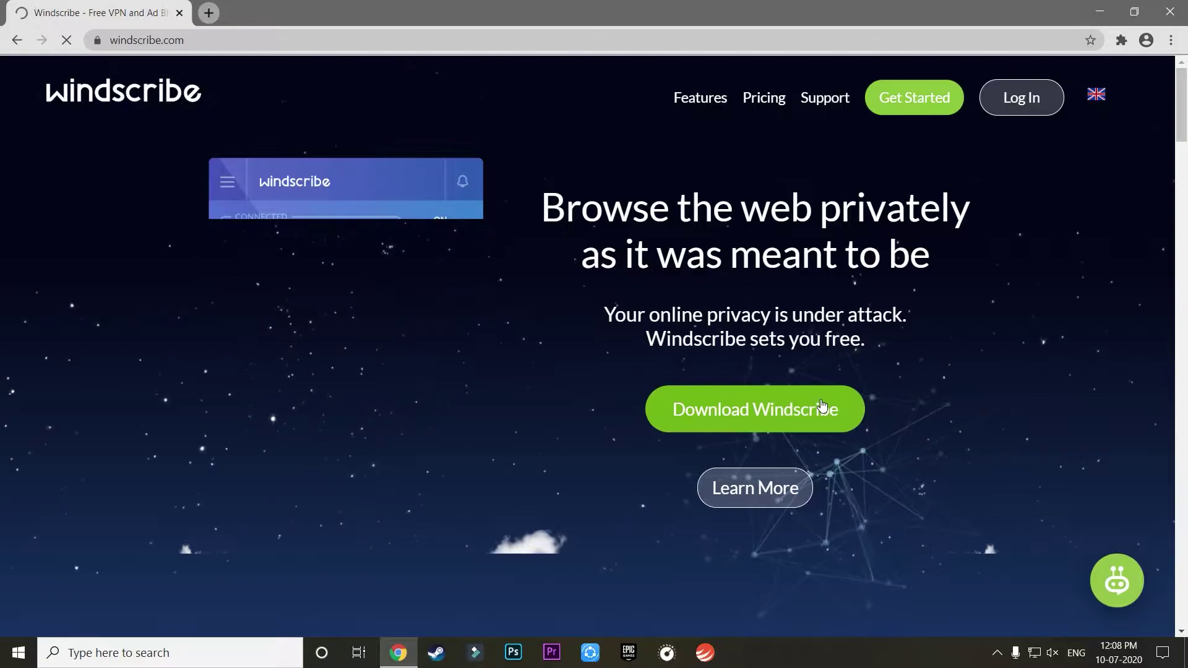
pyautogui.click(828, 409)
pyautogui.click(708, 307)
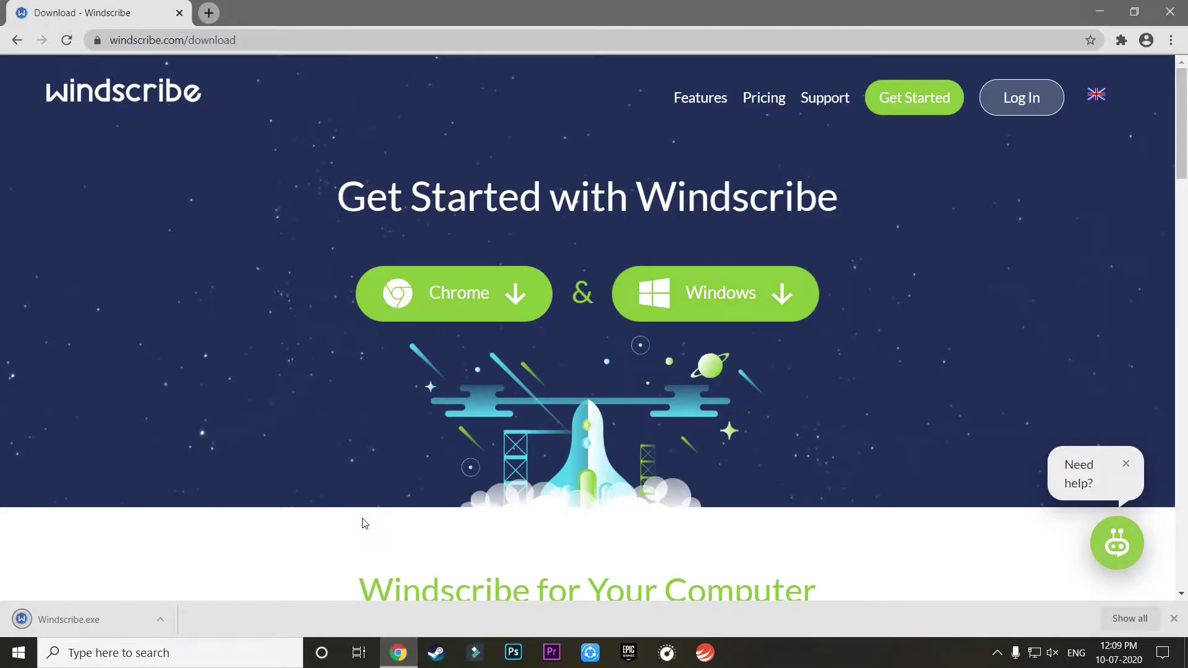
# Show the downloaded Windscribe.exe in its folder, and return to the desktop and refresh it.
pyautogui.click(159, 618)
pyautogui.click(204, 568)
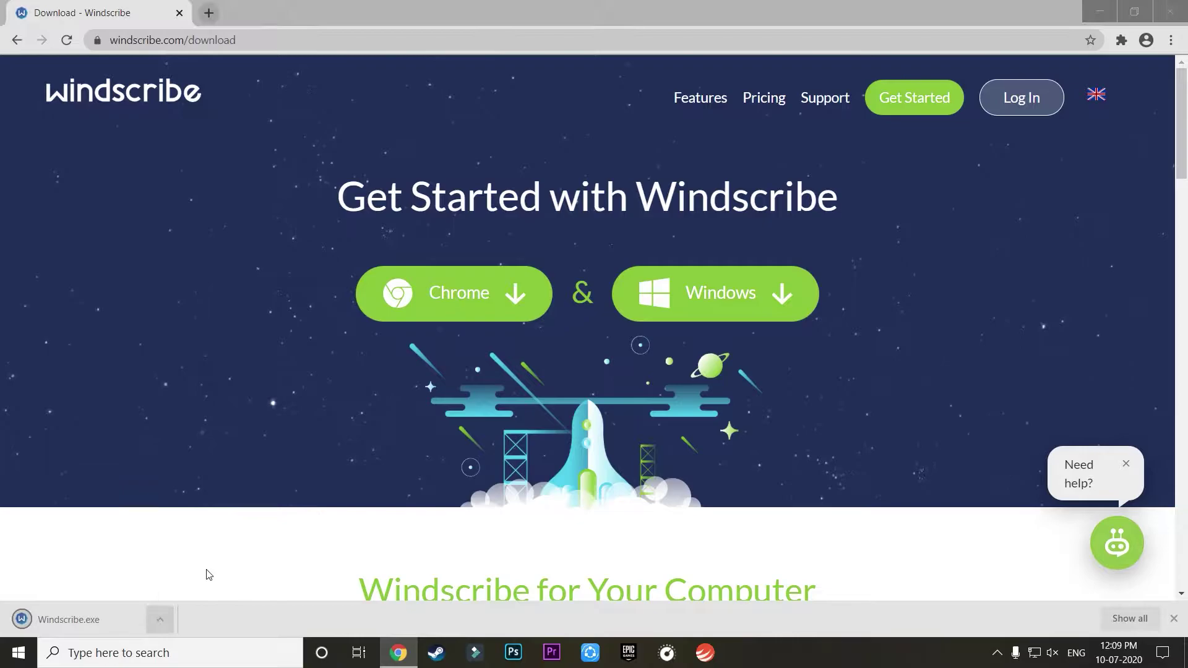
pyautogui.press('super+d')
pyautogui.rightClick(185, 180)
pyautogui.click(204, 225)
# Run the Windscribe installer from the desktop and install the client with the Express Install option.
pyautogui.rightClick(35, 166)
pyautogui.click(99, 193)
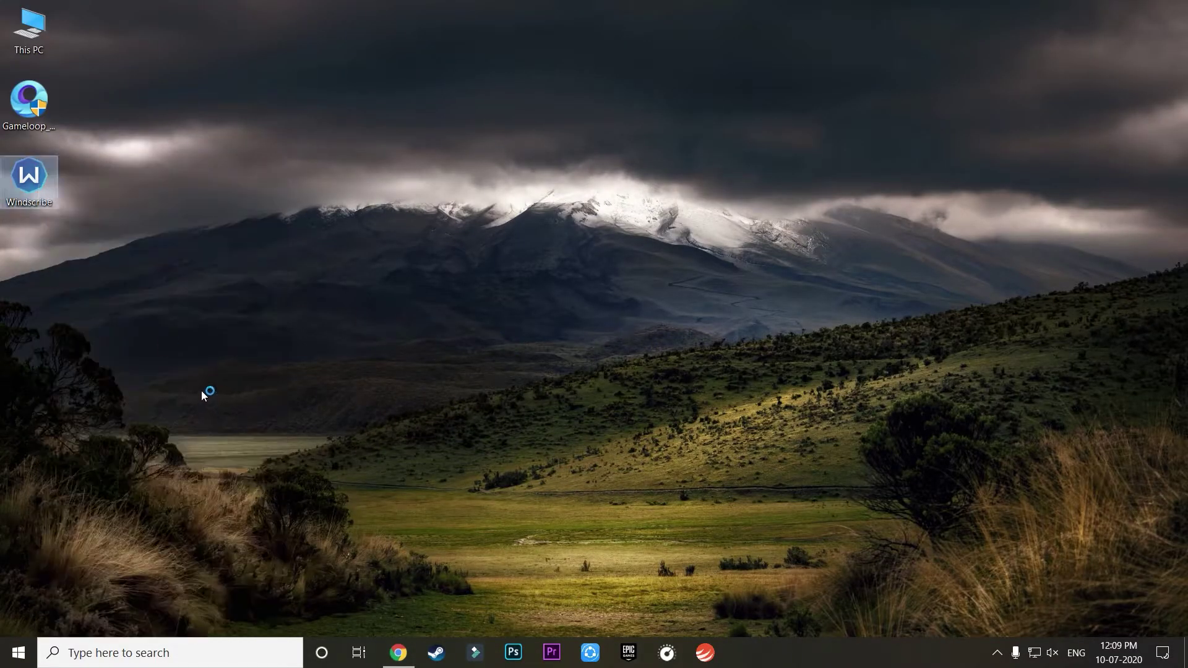
pyautogui.click(545, 429)
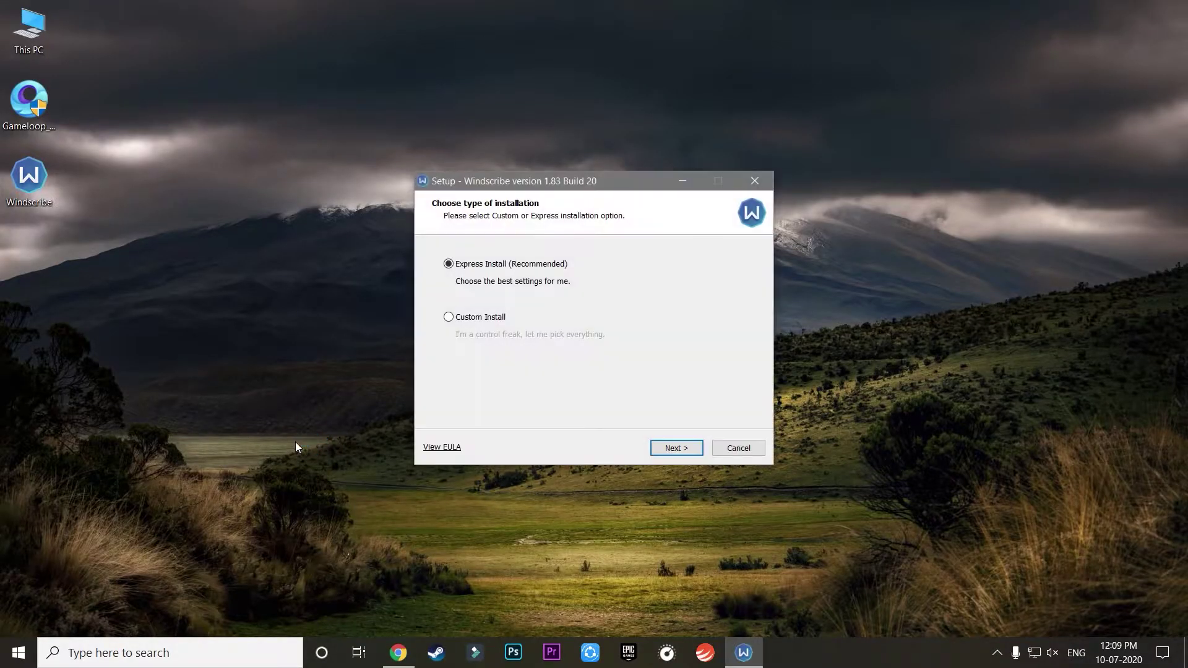
pyautogui.click(672, 449)
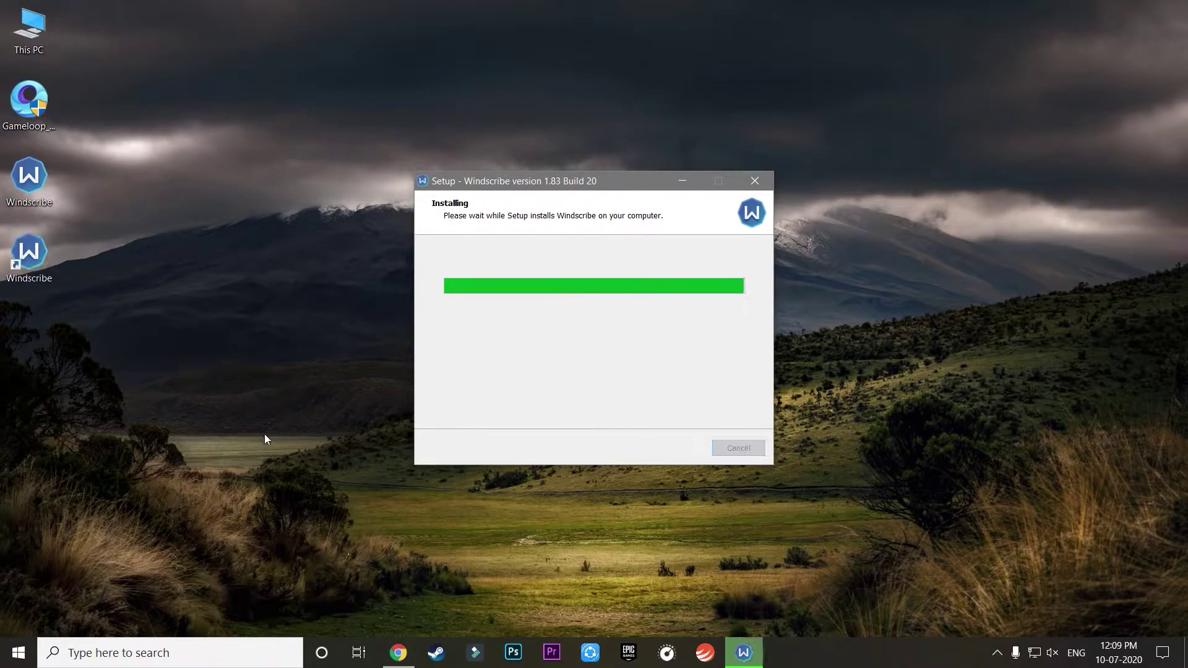
pyautogui.click(676, 448)
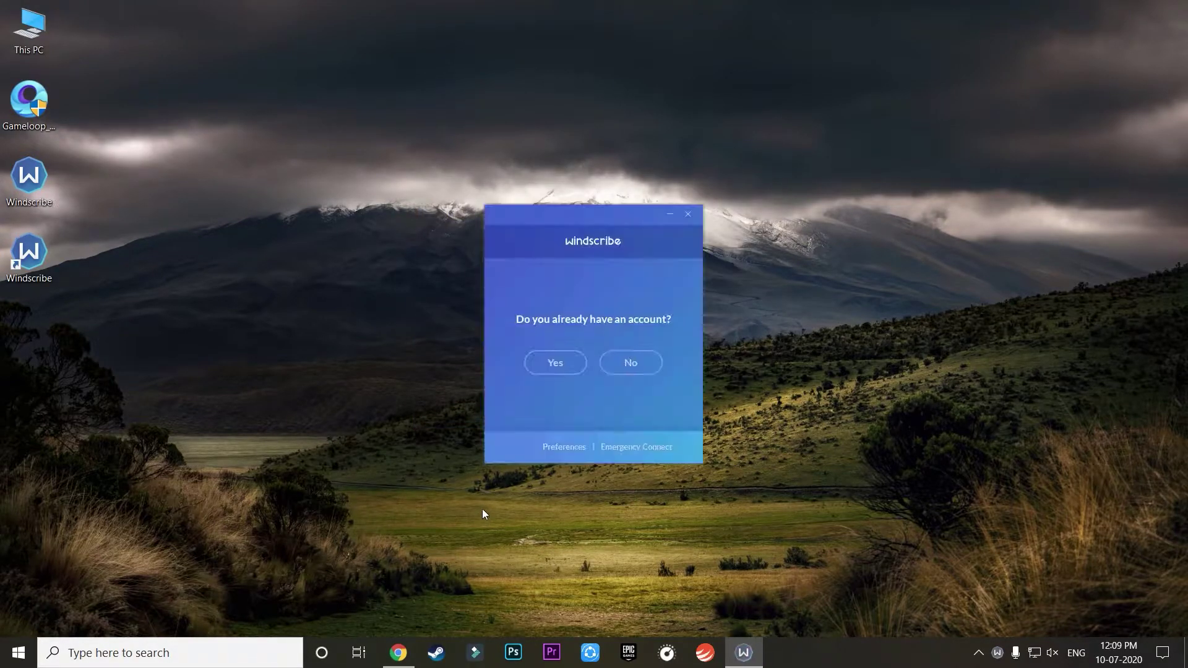
# Indicate that there is no existing Windscribe account and open the username field on the web sign-up form.
pyautogui.click(615, 365)
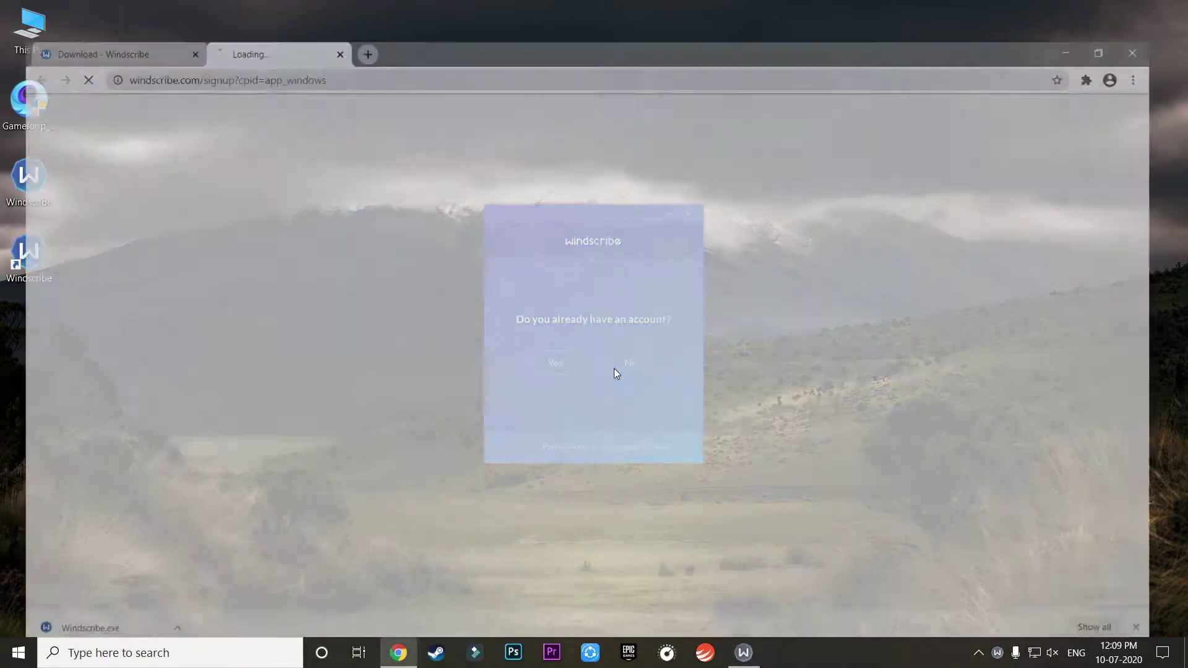
pyautogui.scroll(-1, 723, 461)
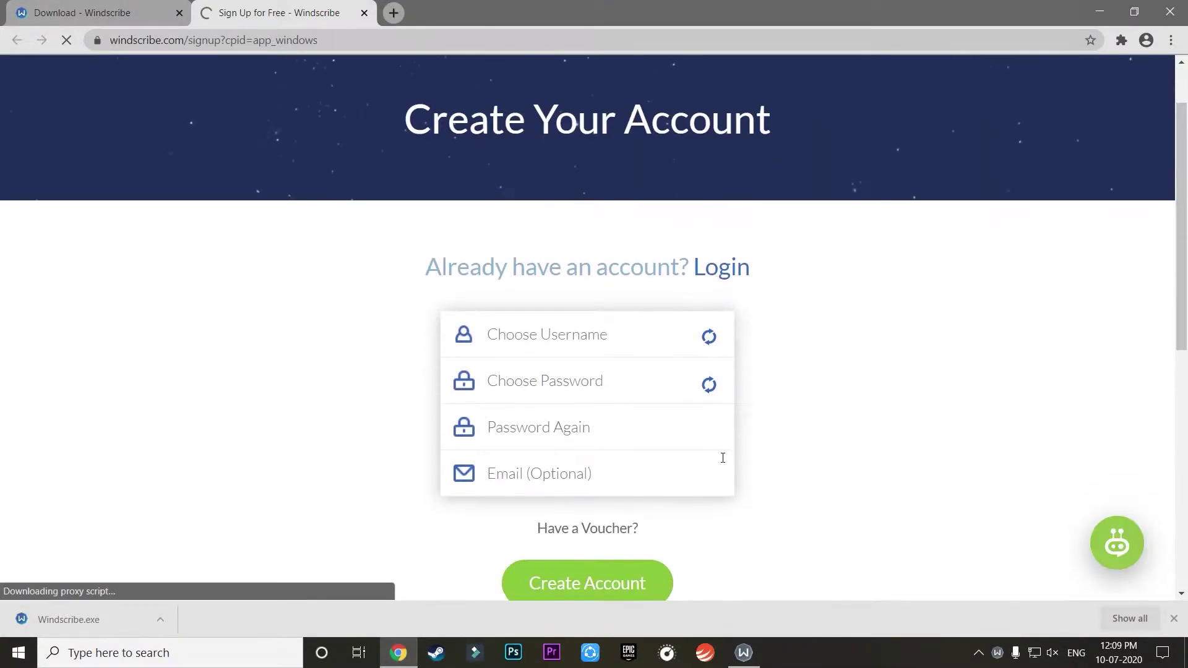
pyautogui.click(543, 334)
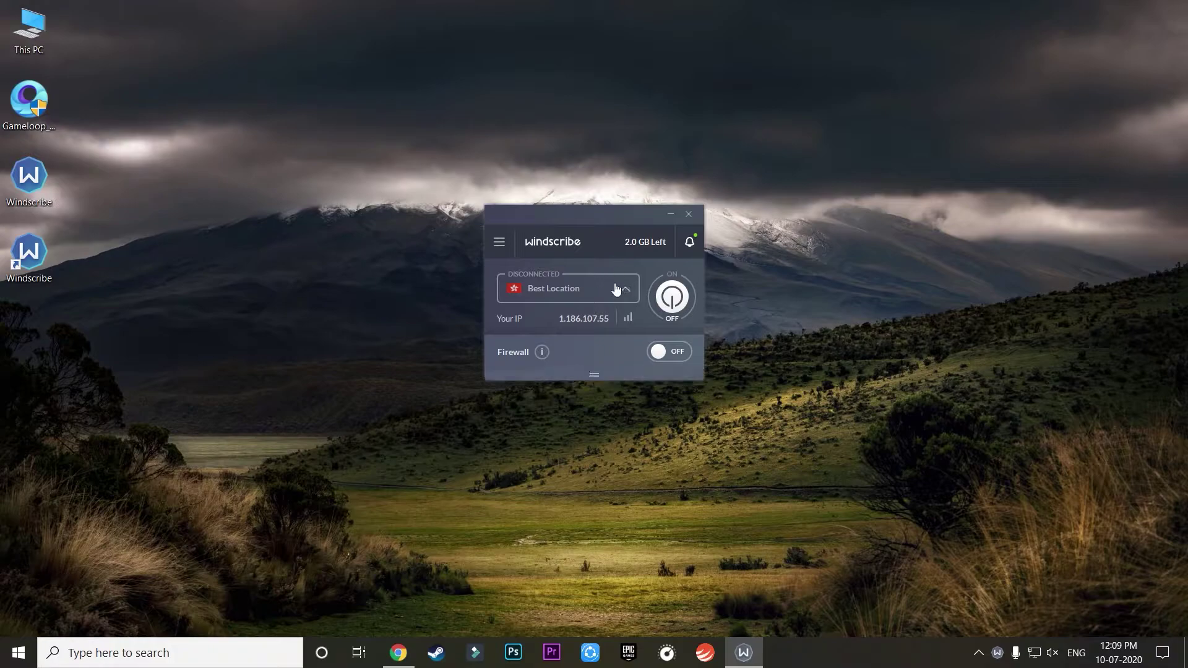
# Choose Germany from the Windscribe server locations and connect the VPN to it.
pyautogui.scroll(-1, 626, 458)
pyautogui.scroll(-10, 627, 463)
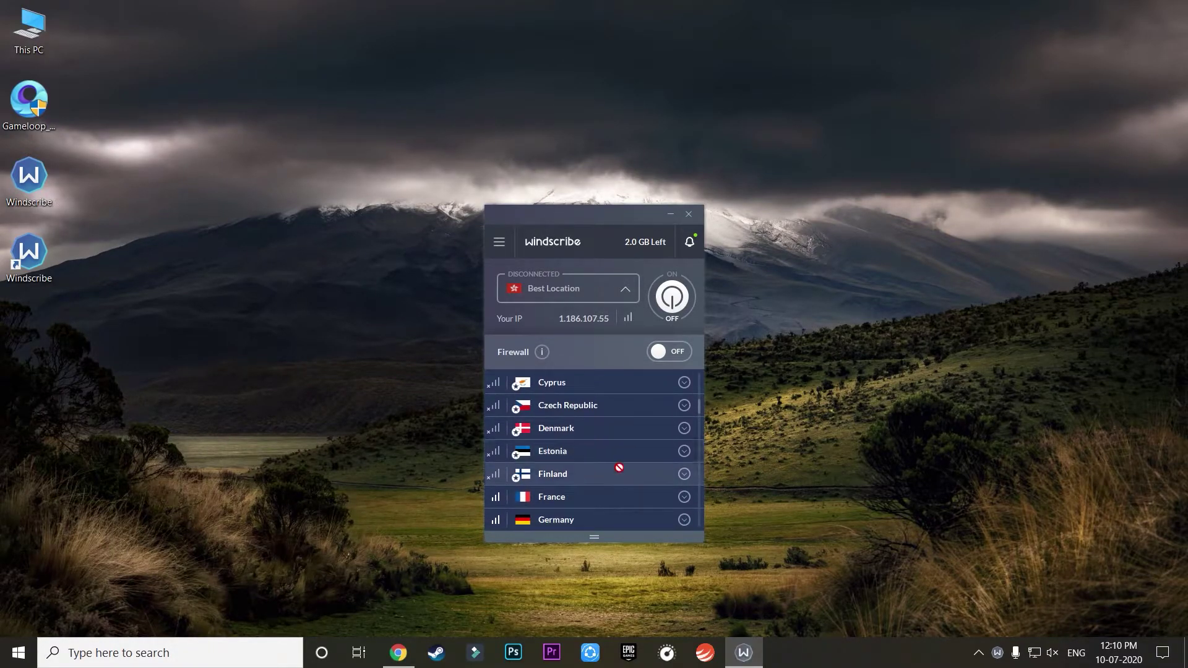
pyautogui.click(613, 523)
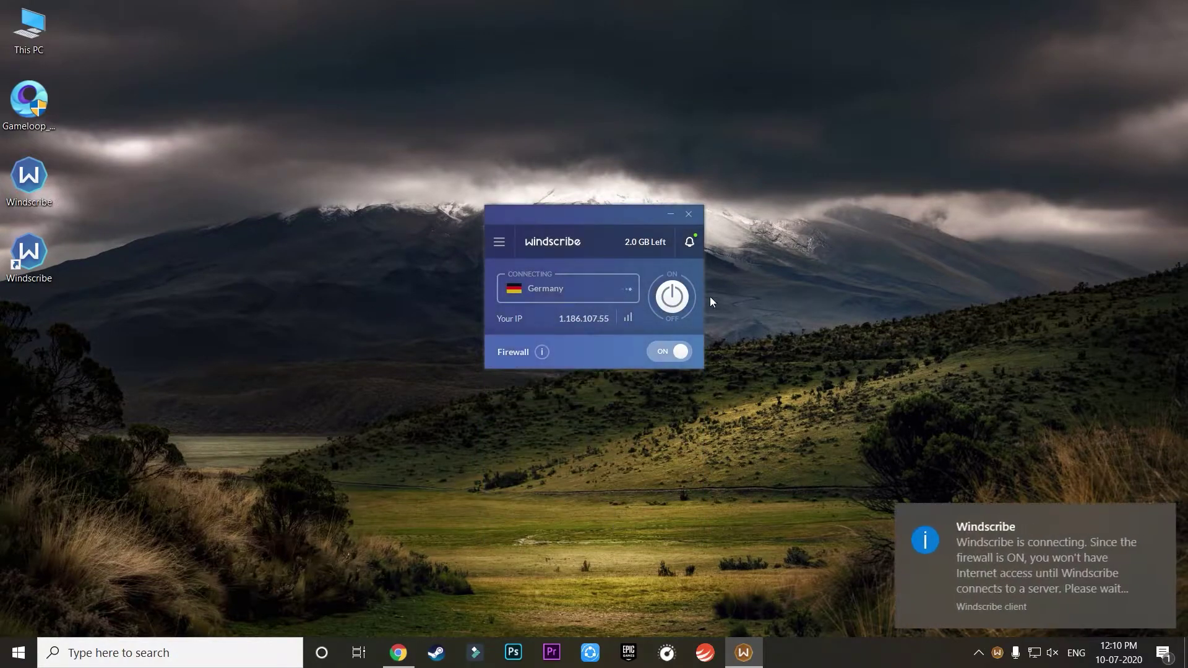
pyautogui.click(676, 301)
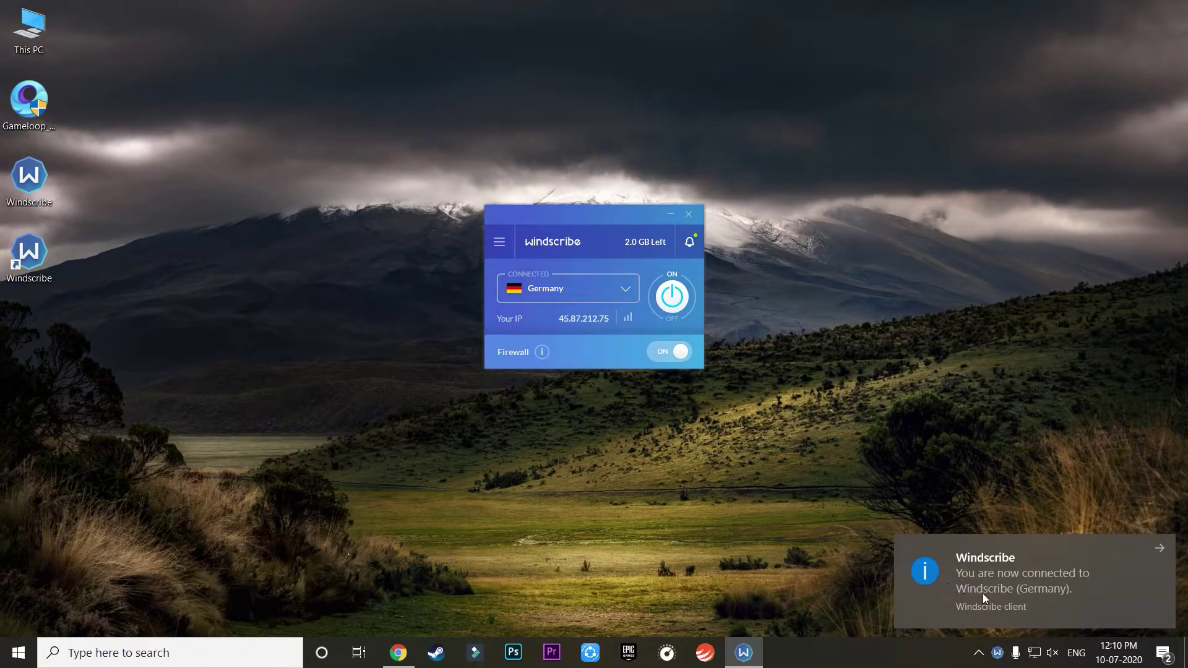
# Minimize the Windscribe window, refresh the desktop and launch the GameLoop installer.
pyautogui.click(671, 214)
pyautogui.rightClick(363, 198)
pyautogui.click(406, 246)
pyautogui.rightClick(36, 120)
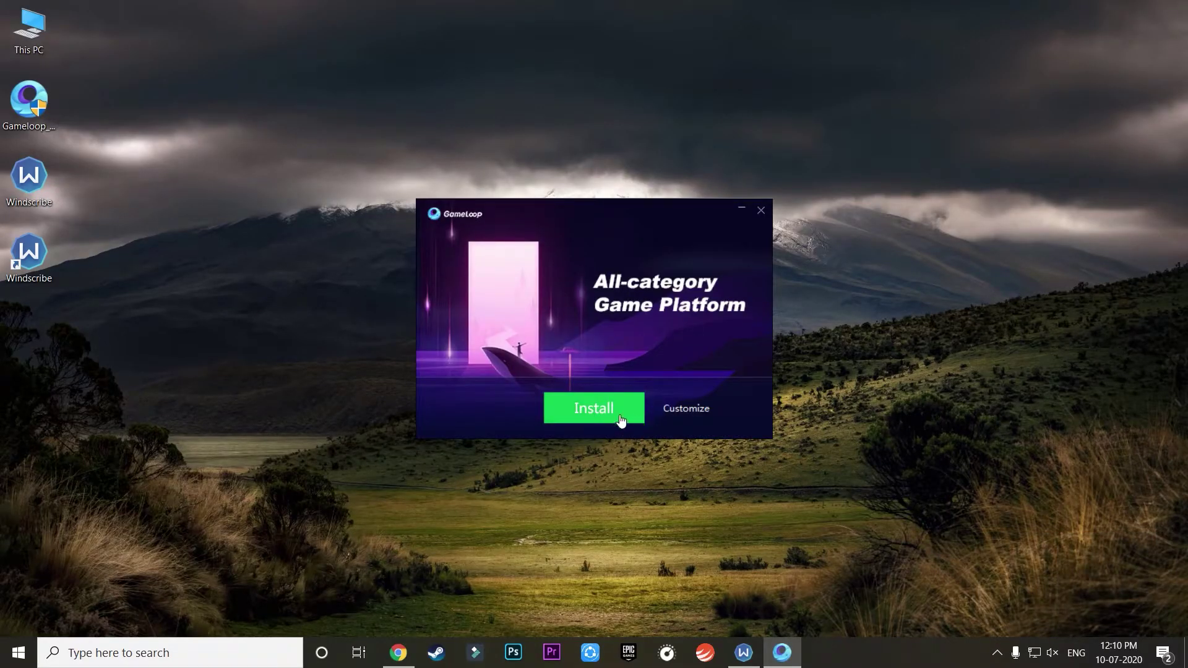
# Open the custom installation options in the GameLoop installer.
pyautogui.click(667, 411)
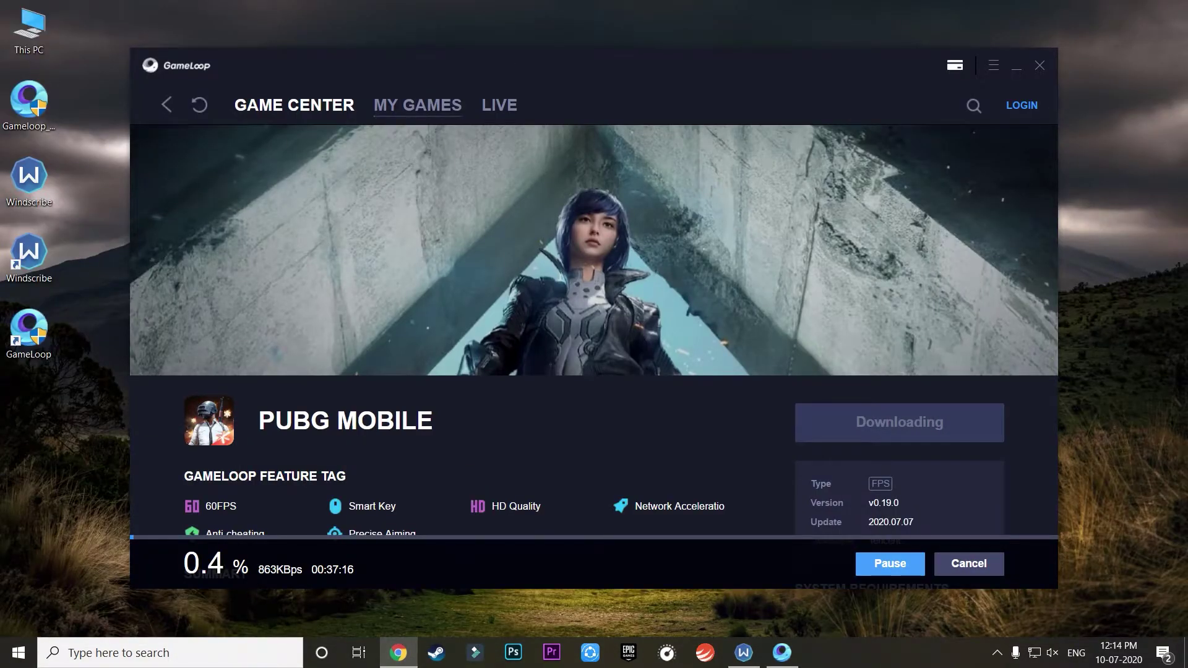
# Search Google for windscribe in Chrome, open the official Windscribe site and go to its account sign-up page.
pyautogui.write('windscribe')
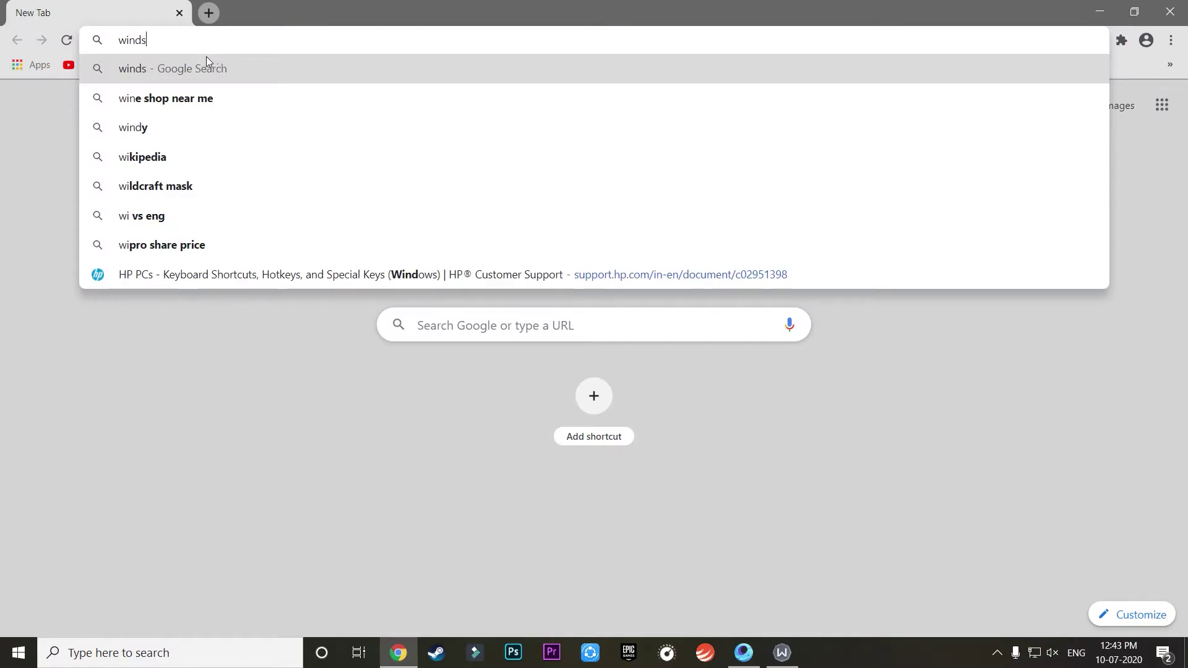
pyautogui.press('Return')
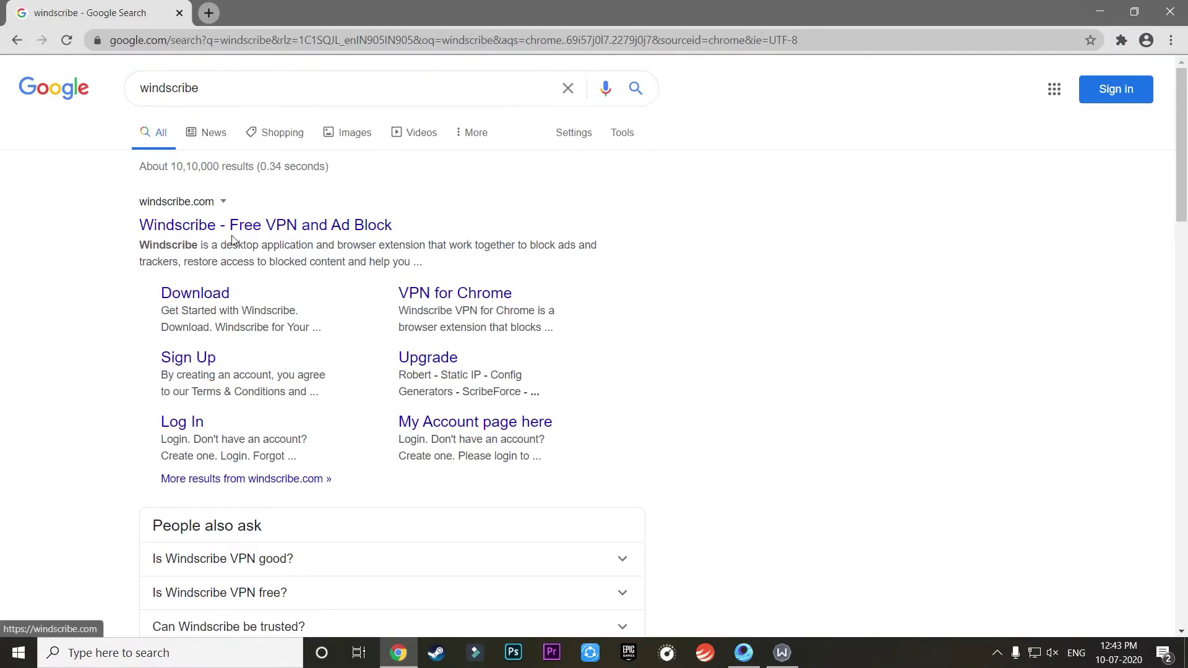
pyautogui.click(233, 233)
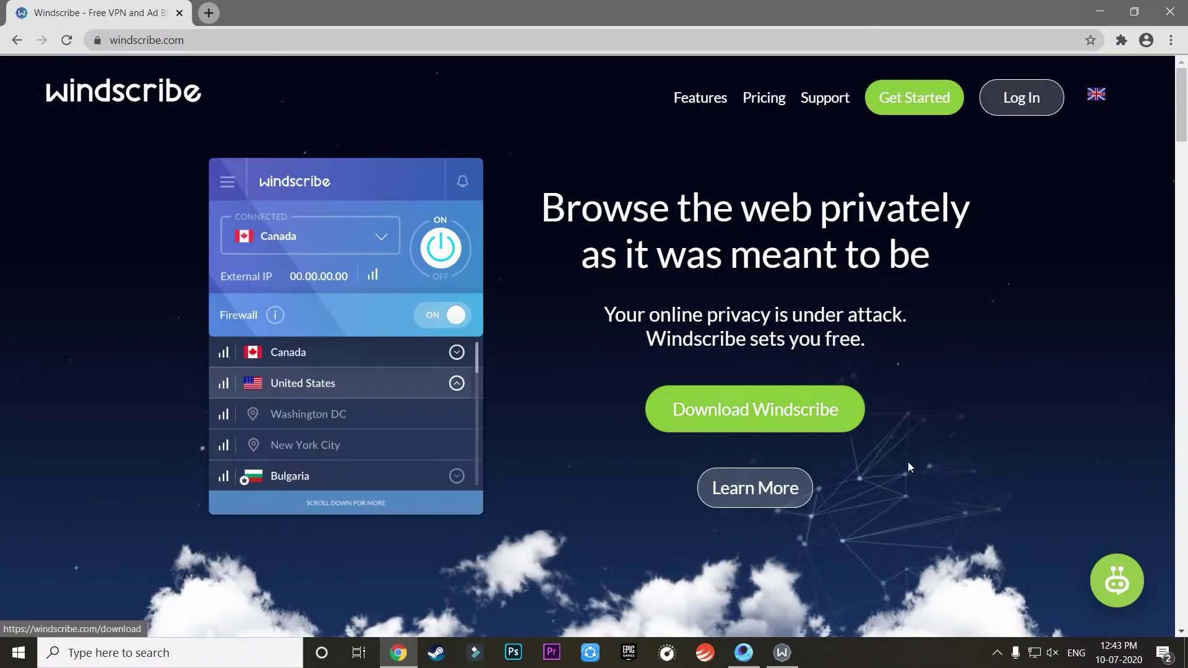
pyautogui.moveTo(1018, 101)
pyautogui.click(1020, 135)
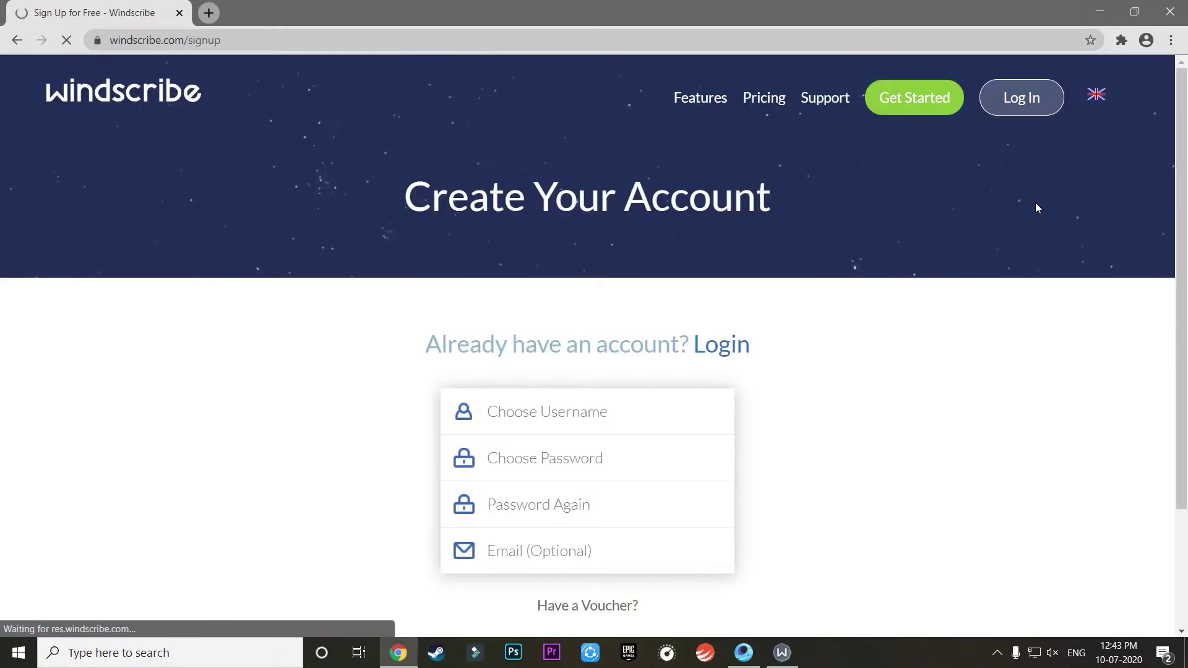
# Fill in the username and password fields on the Windscribe account sign-up form.
pyautogui.write('...')
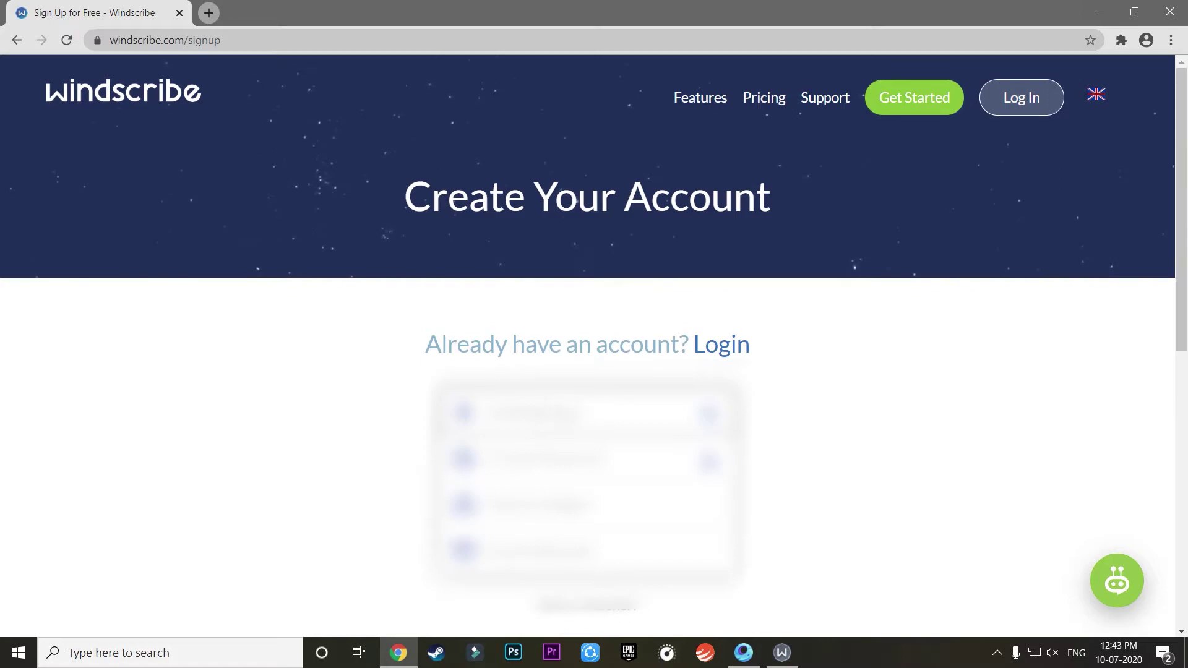
pyautogui.hotkey('ctrl', 'a')
pyautogui.press('Tab')
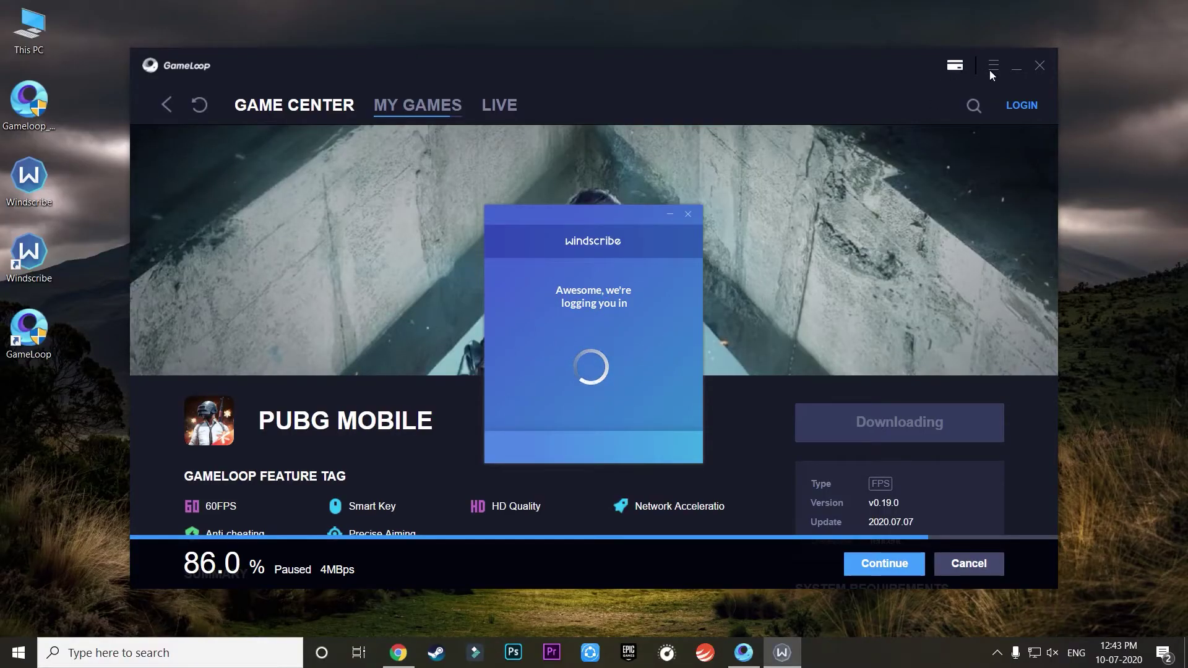
# Minimize the GameLoop window and delete the Gameloop and Windscribe icons from the desktop.
pyautogui.click(989, 71)
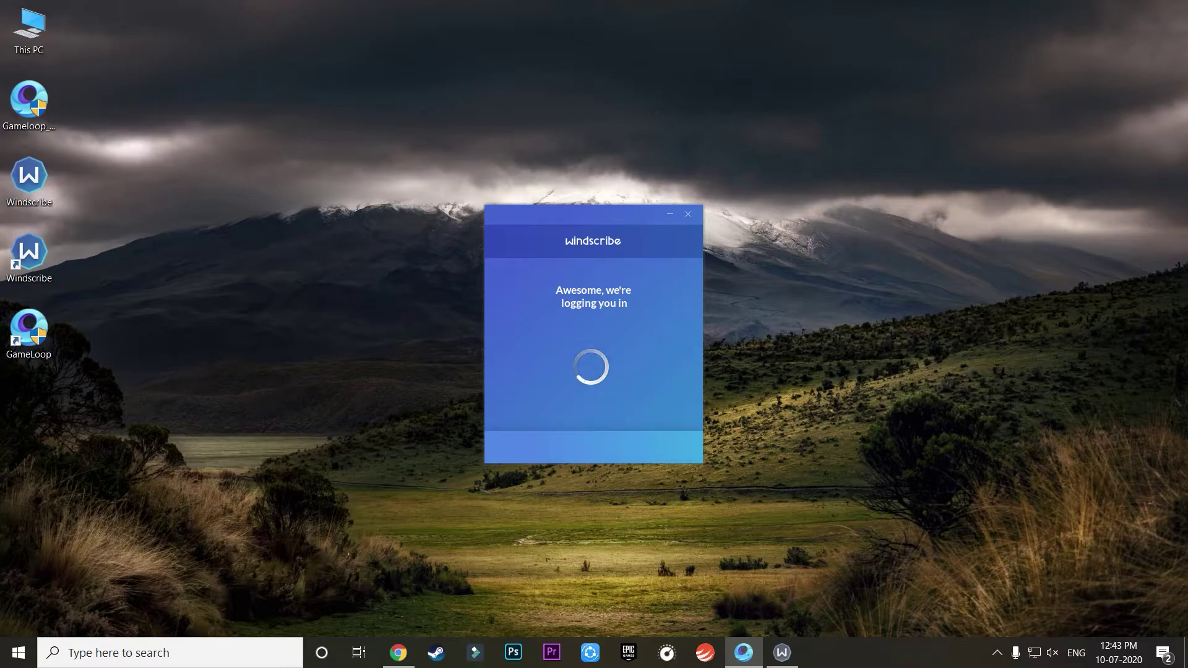
pyautogui.moveTo(61, 68); pyautogui.dragTo(2, 396)
pyautogui.press('Delete')
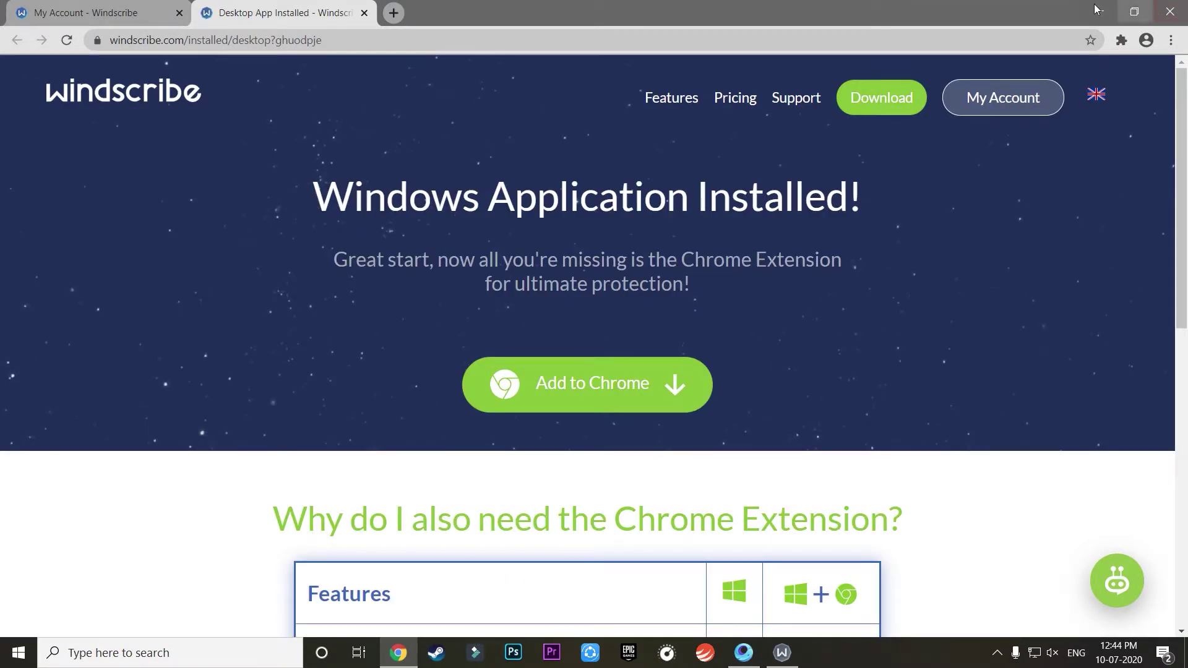
# Minimize Chrome and turn on the Windscribe VPN connection to Germany.
pyautogui.click(1099, 11)
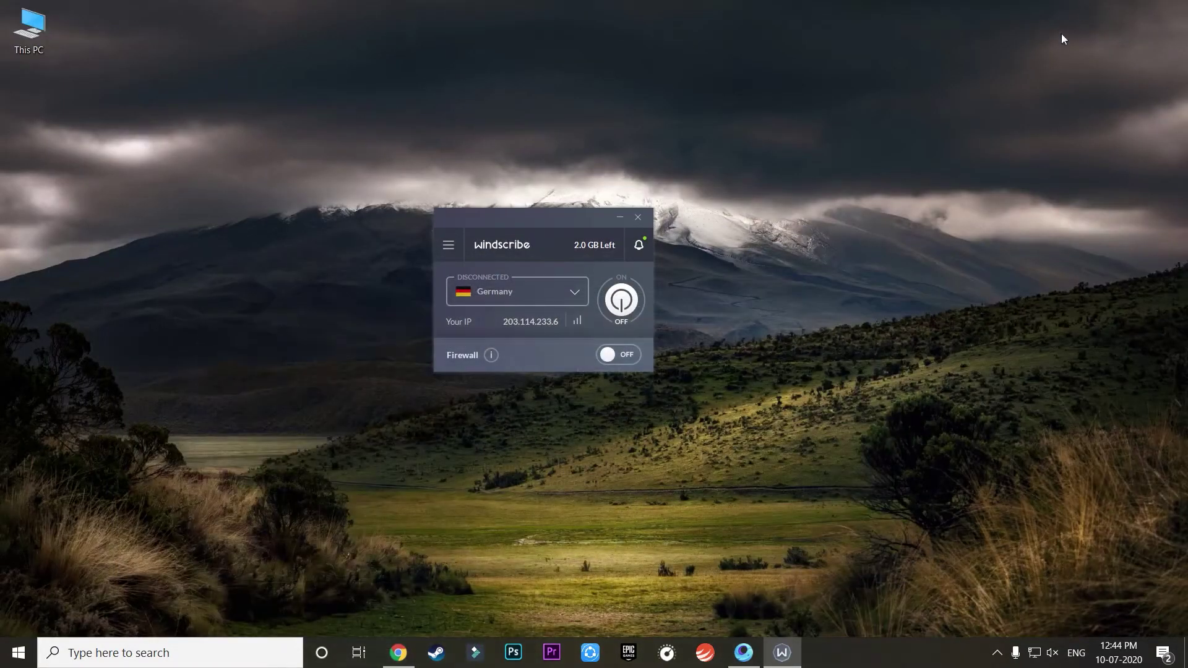
pyautogui.click(624, 302)
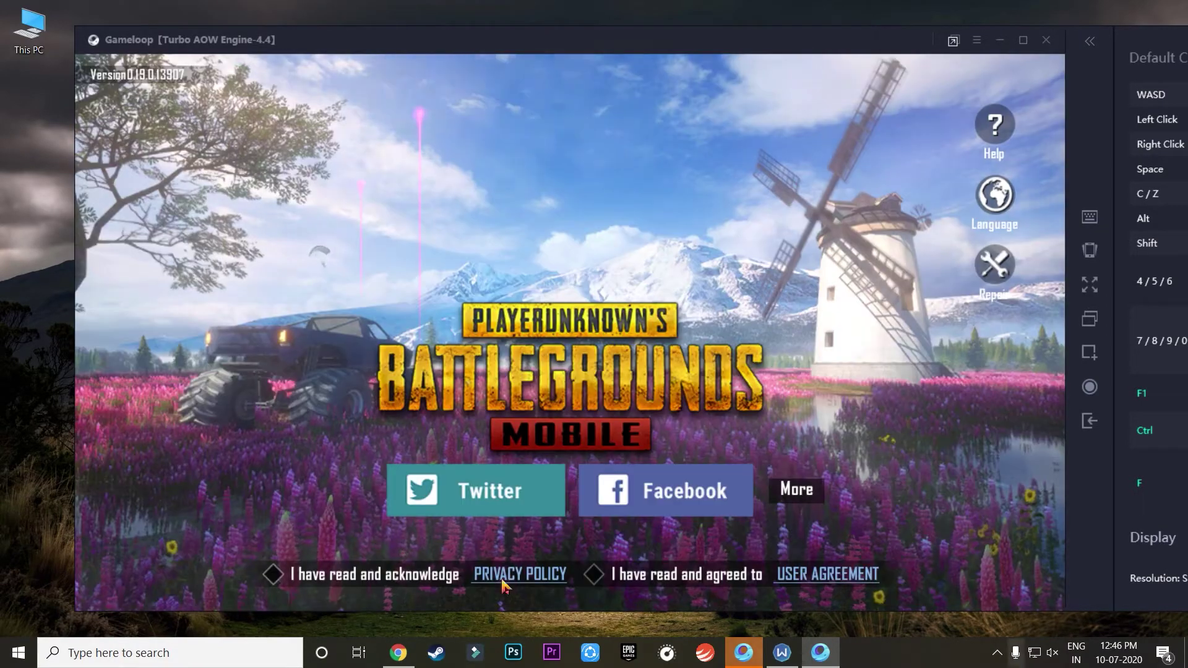
# Close the Windscribe client and confirm quitting it.
pyautogui.click(638, 217)
pyautogui.click(567, 303)
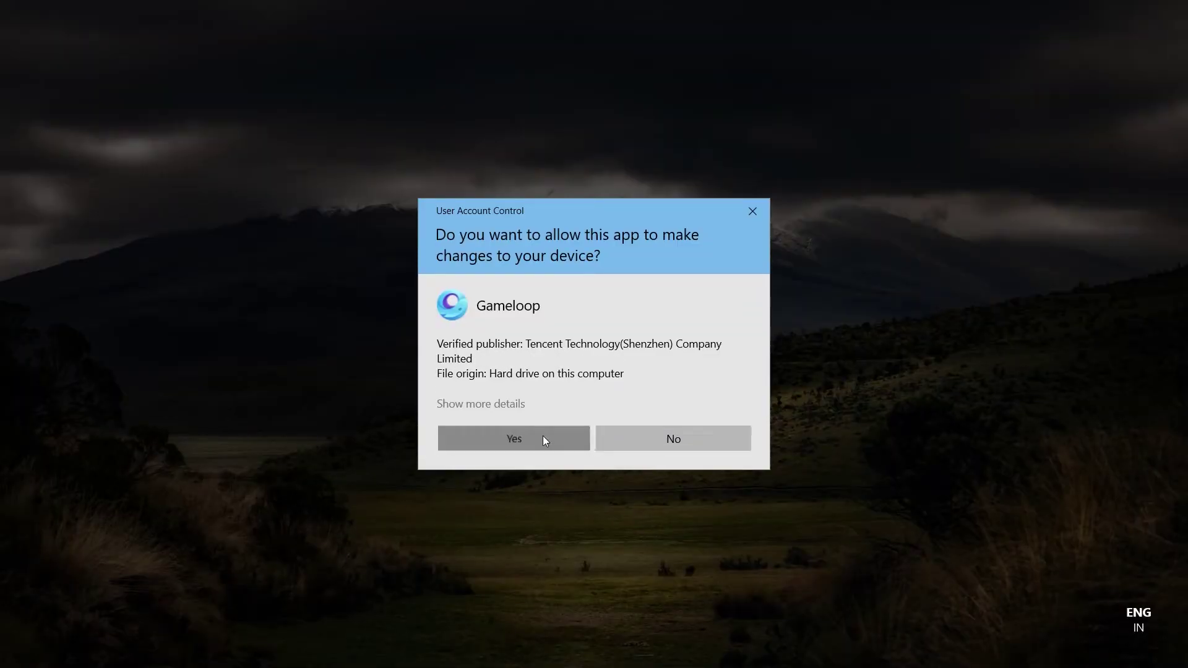
# Allow Gameloop to make changes to the device, look over the PUBG MOBILE page and close the GameLoop window.
pyautogui.click(543, 436)
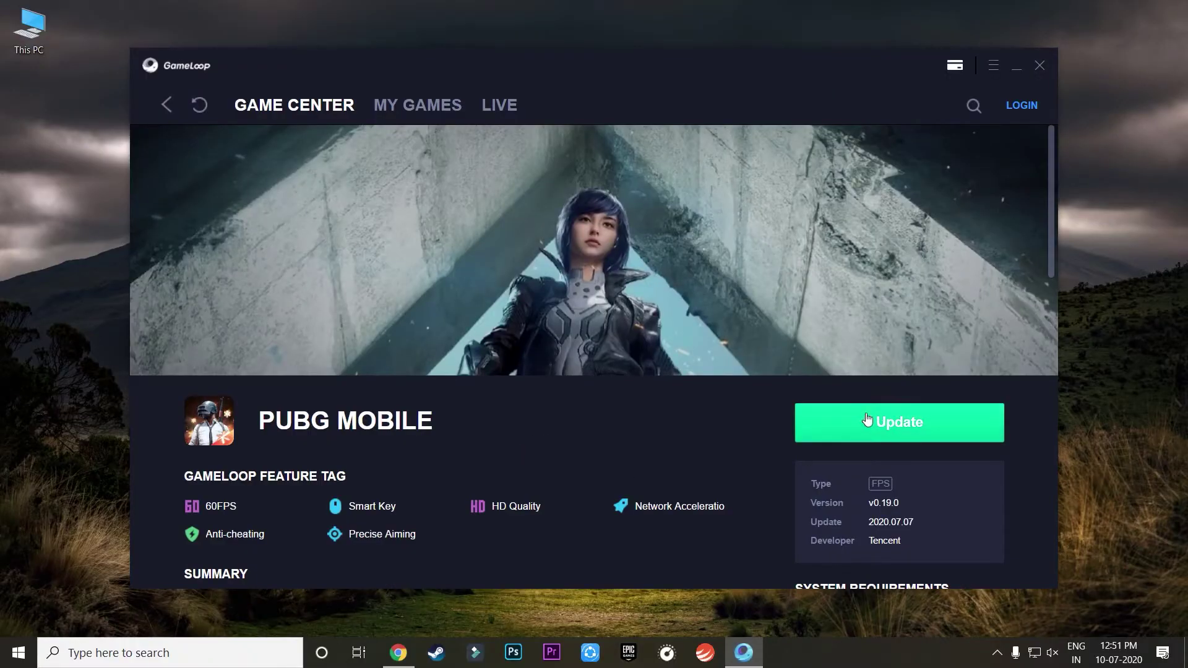
pyautogui.scroll(-10, 803, 451)
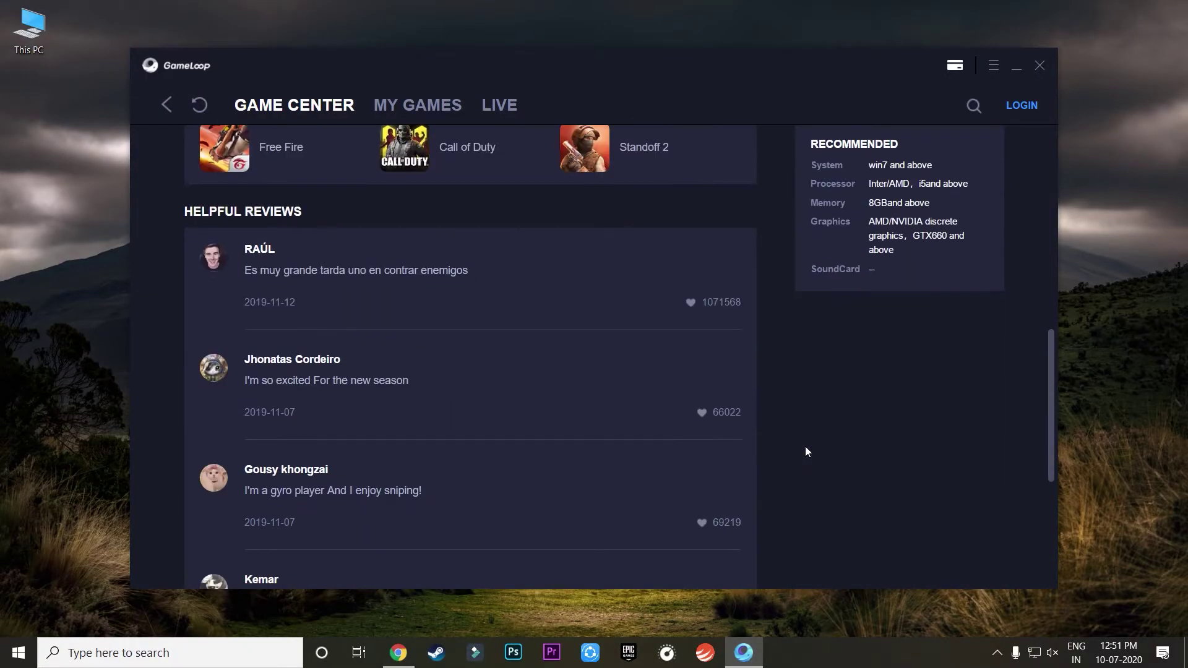
pyautogui.scroll(10, 805, 447)
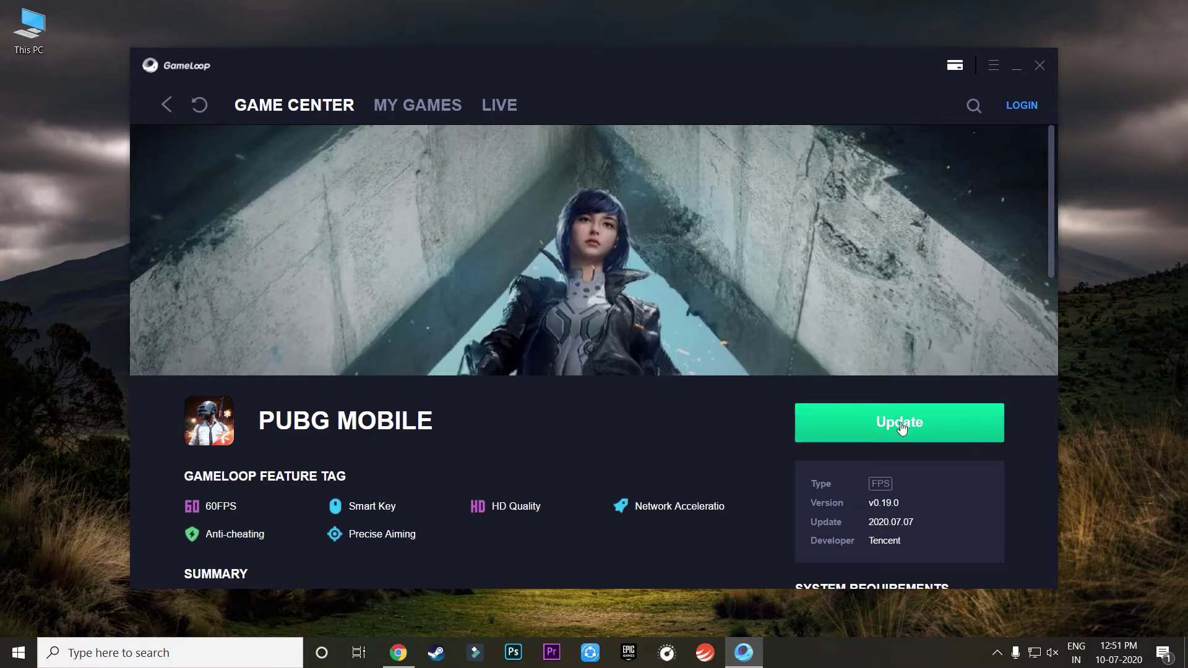
pyautogui.click(1043, 66)
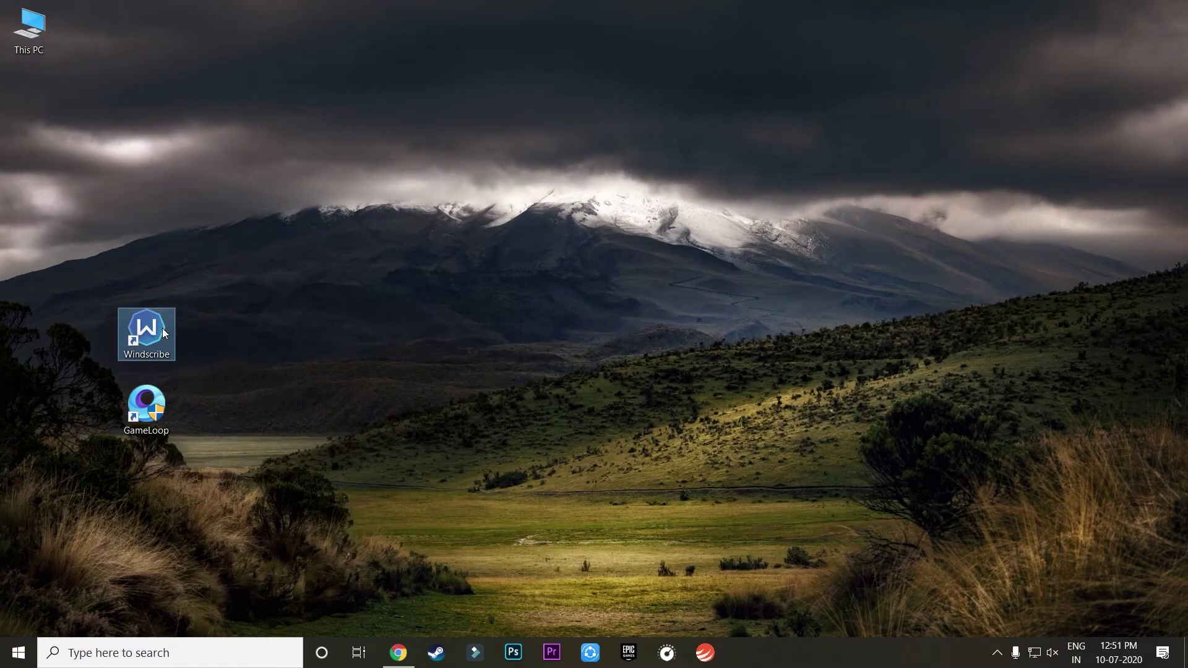
# Open Windscribe from its desktop shortcut and connect the VPN to Germany.
pyautogui.doubleClick(162, 328)
pyautogui.click(621, 301)
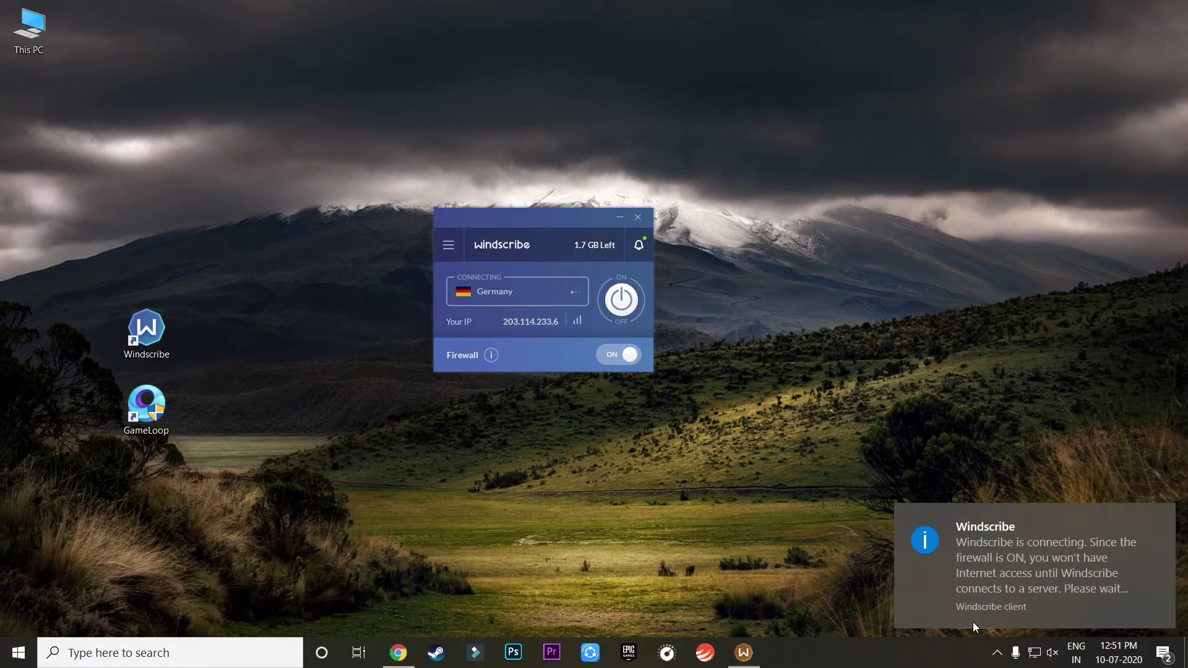
# Quit the GameLoop instance still running in the background and launch GameLoop again from its desktop shortcut.
pyautogui.click(994, 653)
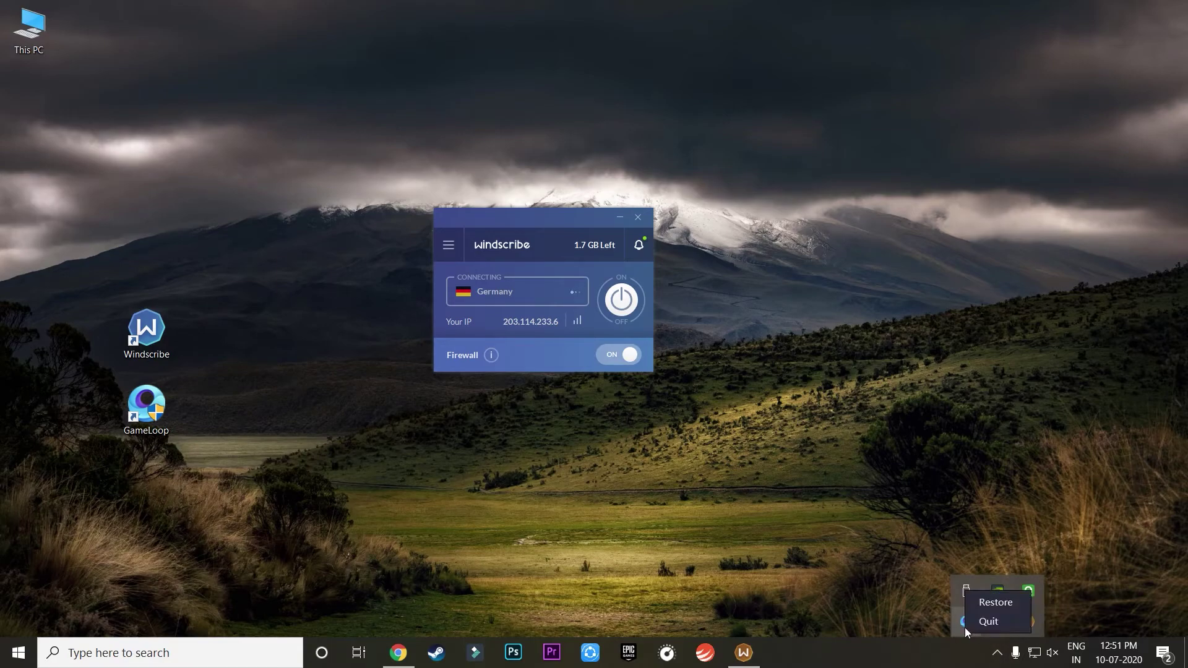
pyautogui.rightClick(890, 437)
pyautogui.click(934, 480)
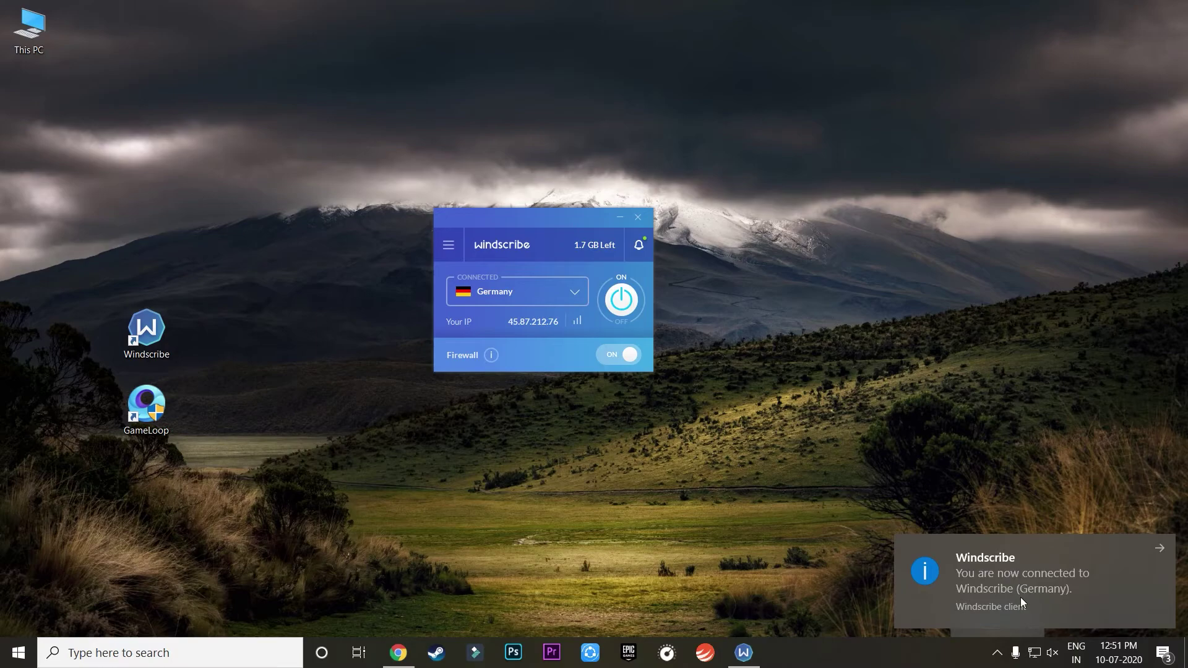
pyautogui.rightClick(169, 399)
pyautogui.click(289, 268)
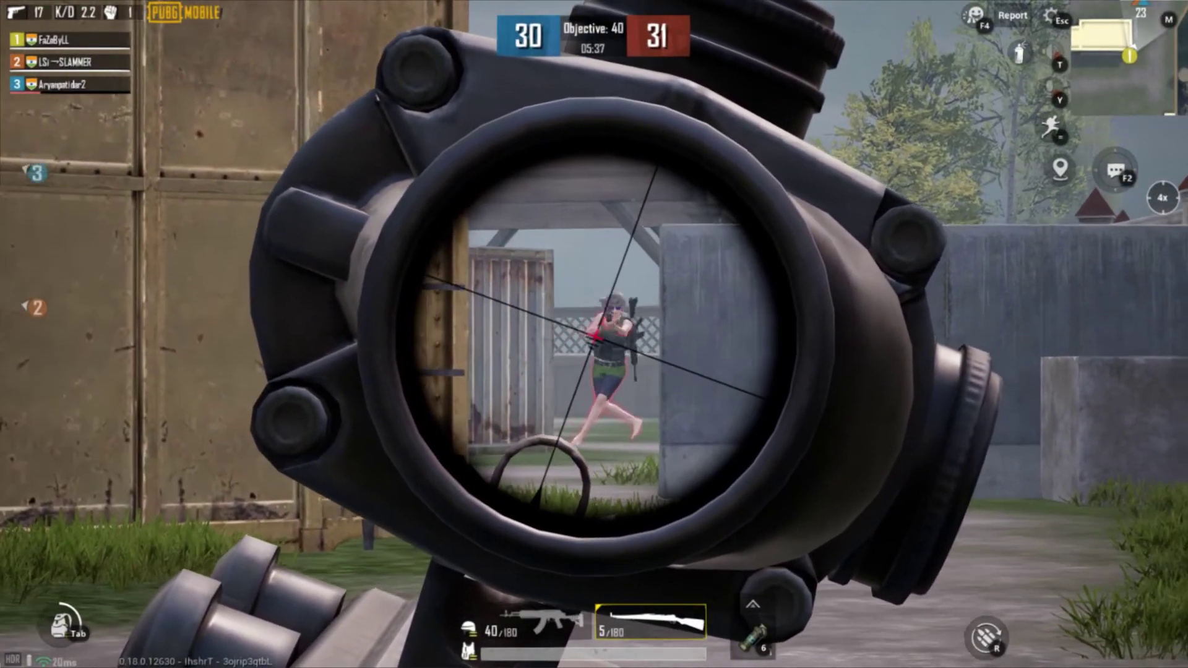
pyautogui.click(592, 336)
pyautogui.press('w')
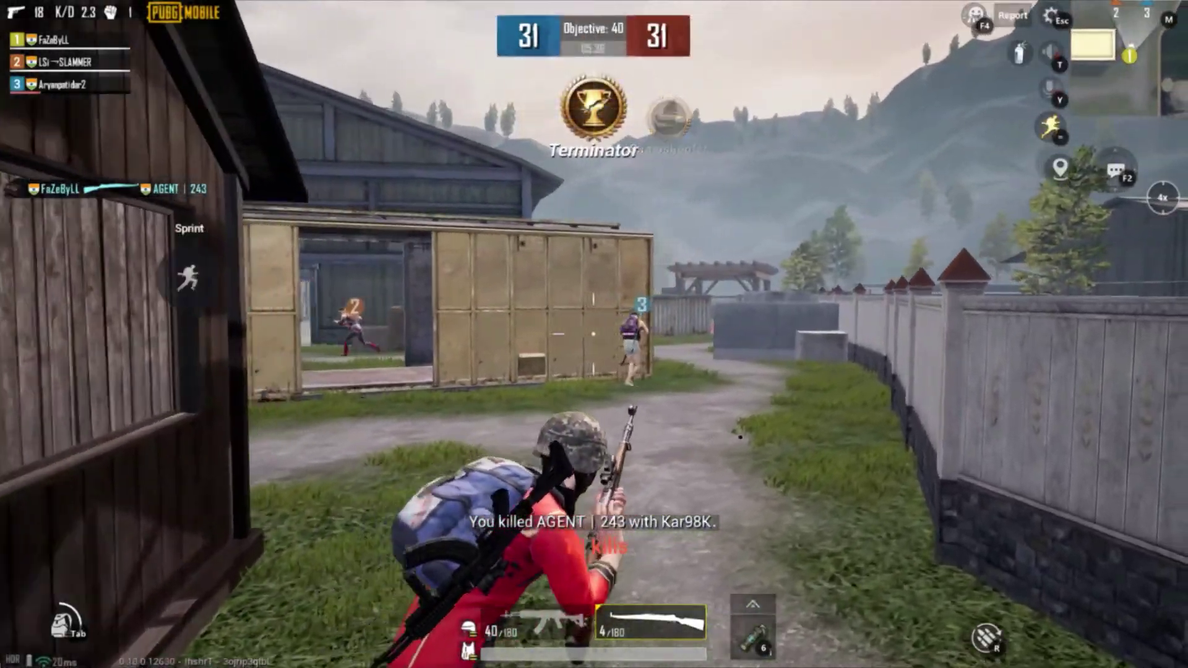
pyautogui.rightClick(594, 335)
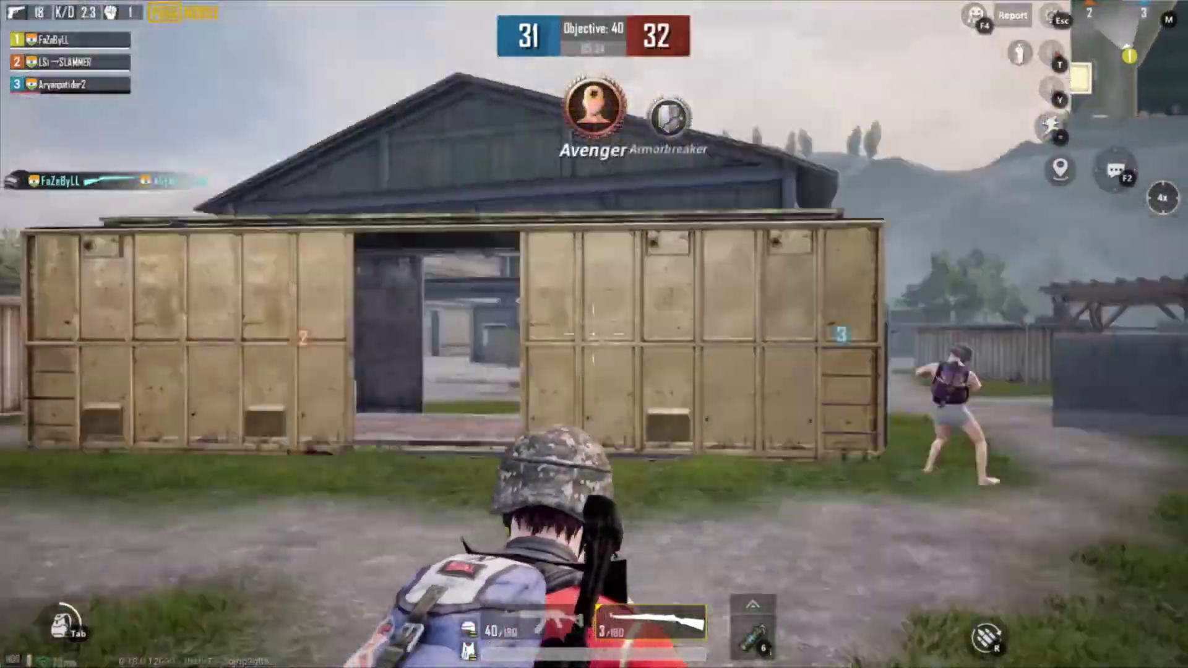
pyautogui.press('d')
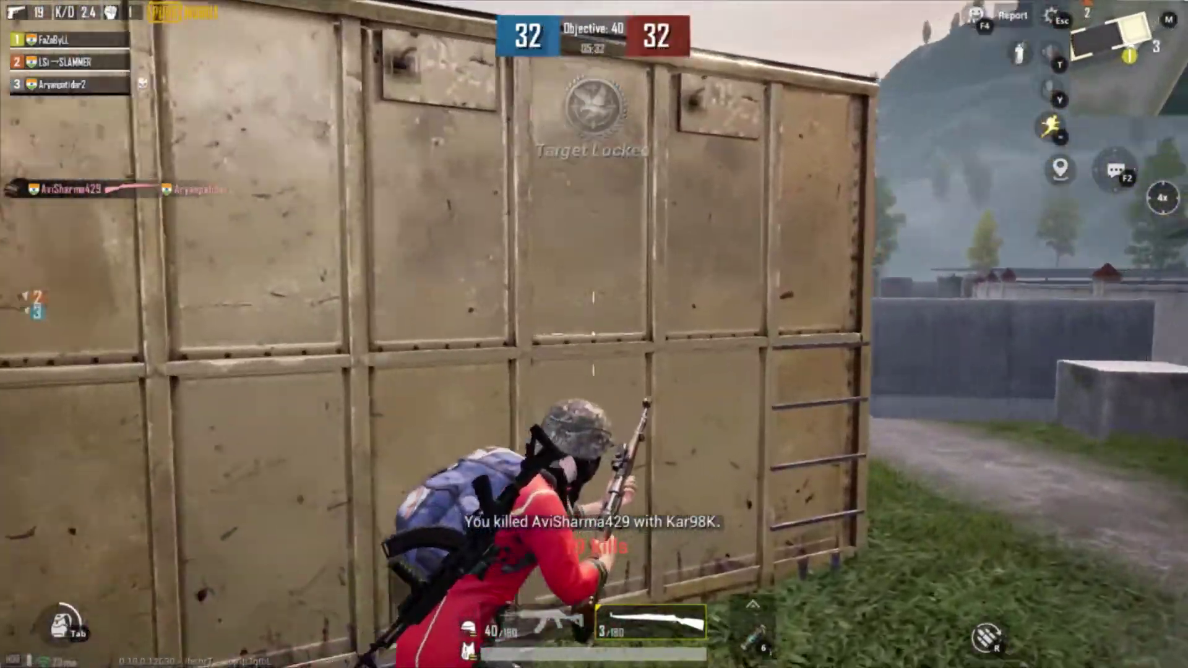
pyautogui.press('w')
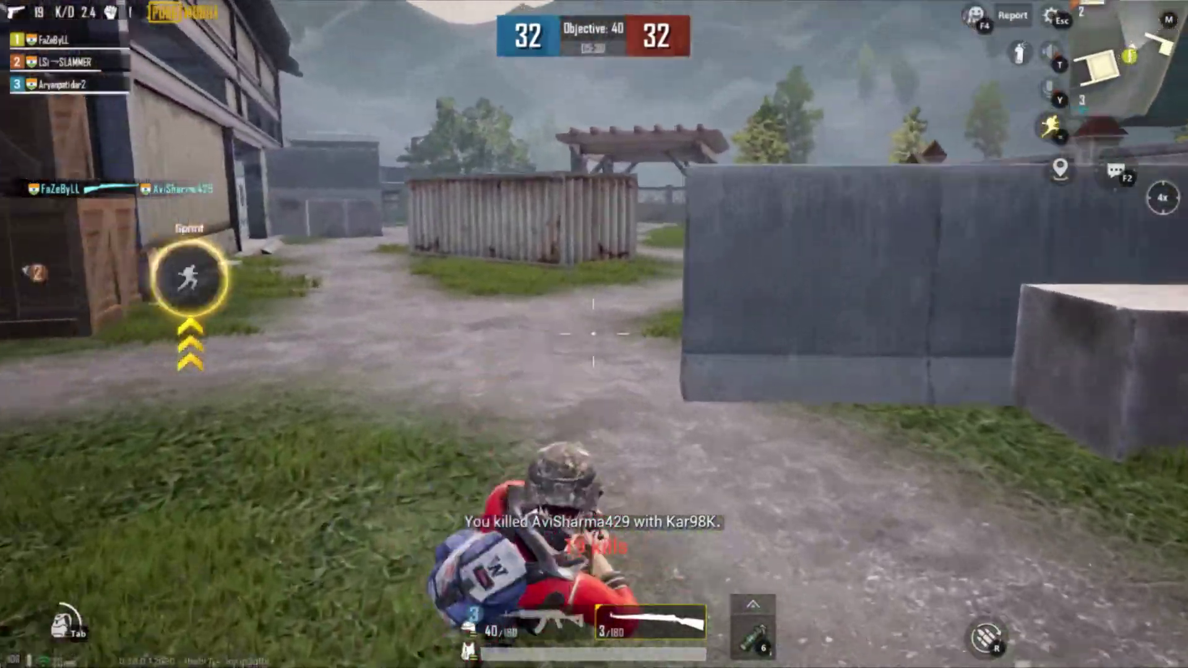
pyautogui.press('space')
pyautogui.press('w')
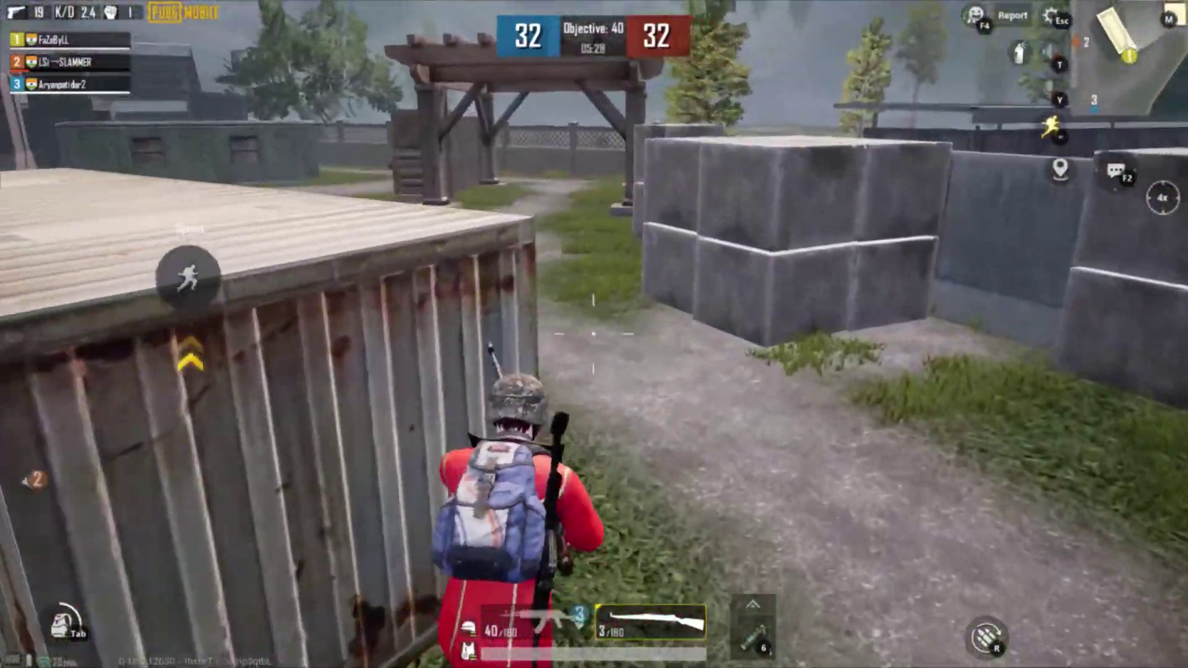
pyautogui.press('1')
pyautogui.click(594, 334)
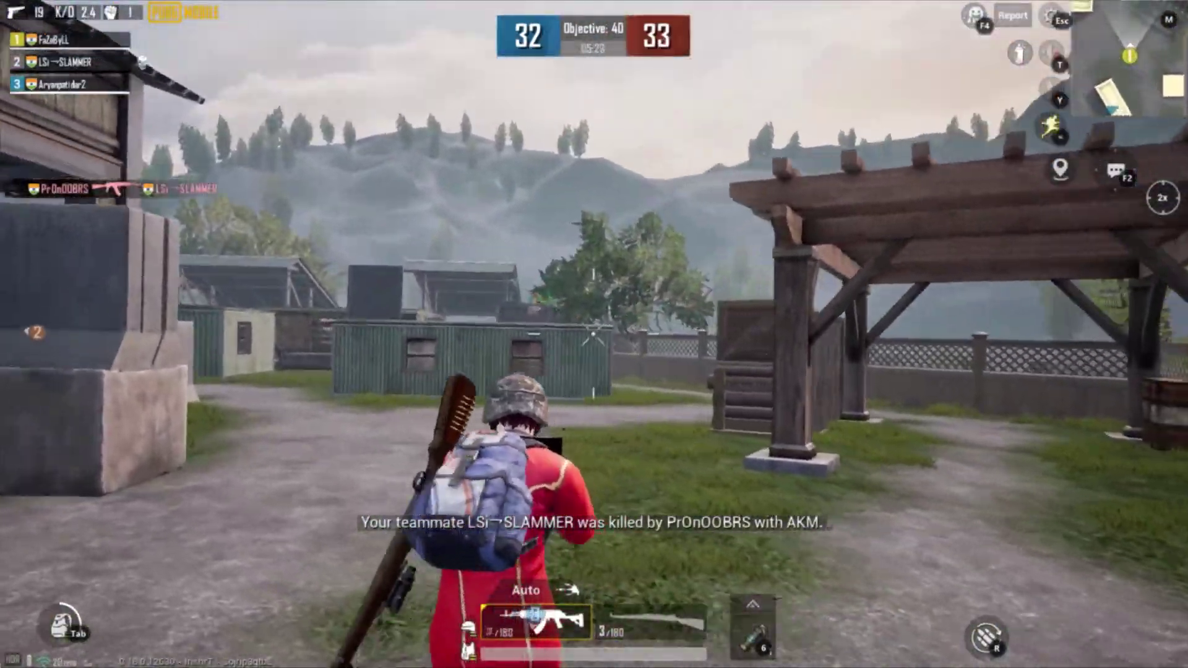